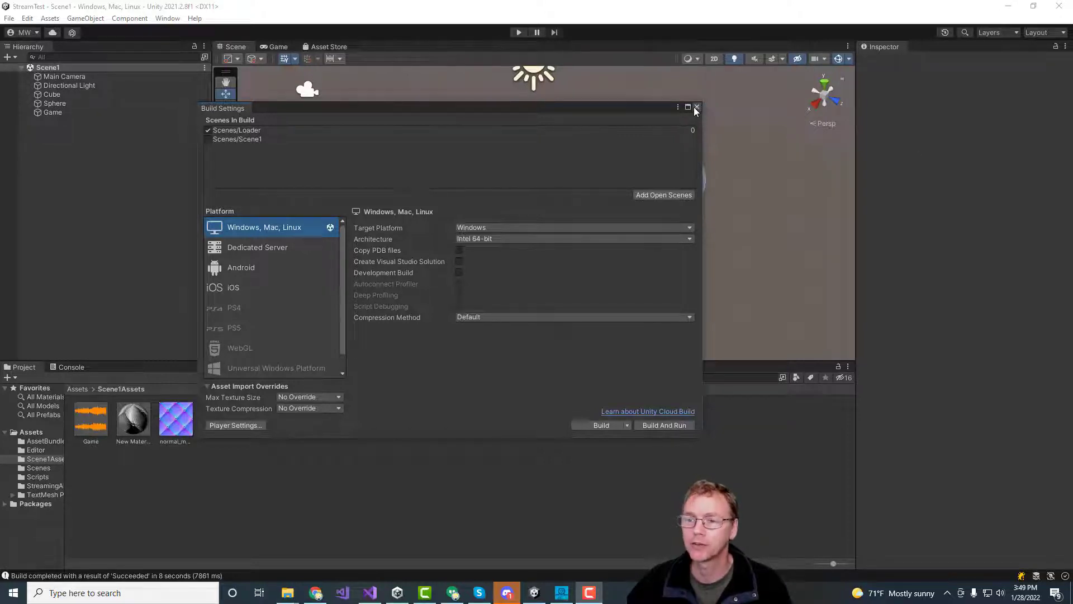
- View the Android platform's build options, then close the build settings
left_click(242, 267)
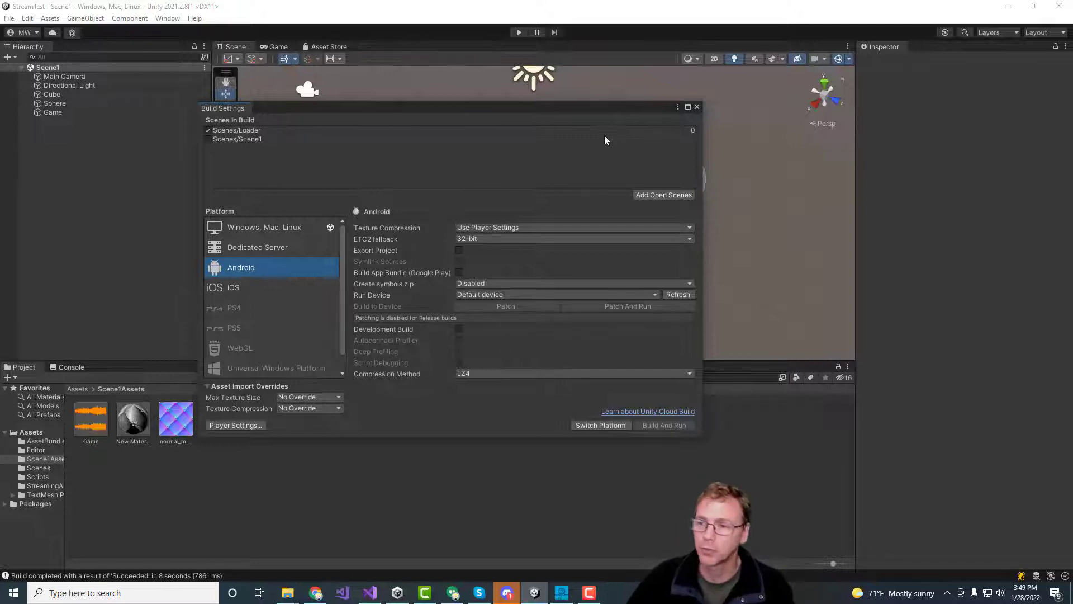
left_click(696, 107)
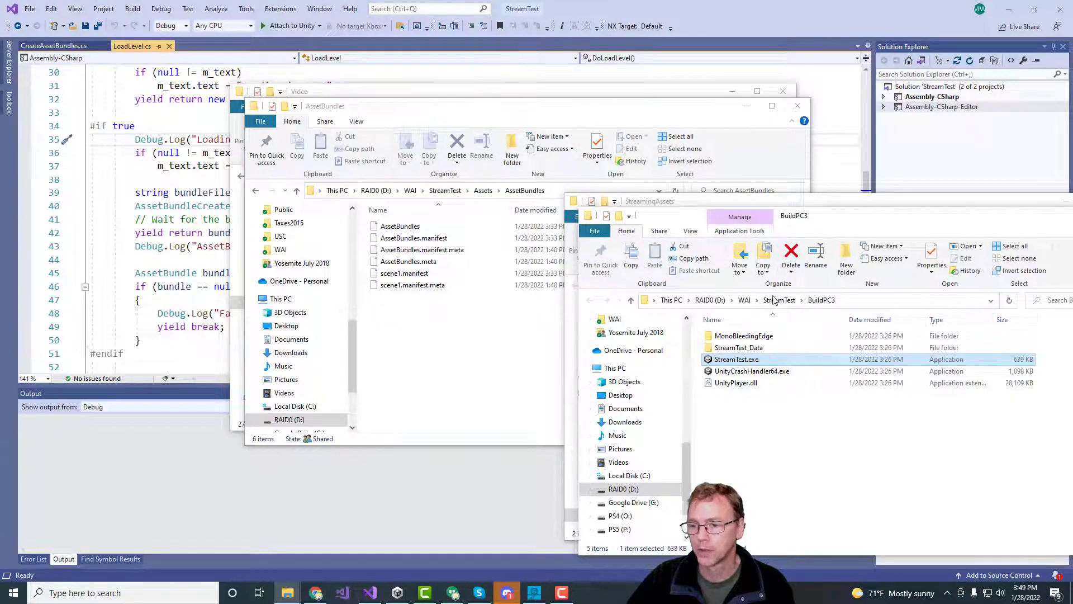
- Bring the BuildPC3 File Explorer window into view, go up to the StreamTest project folder and look inside its Library folder
left_click_drag(834, 218, 406, 122)
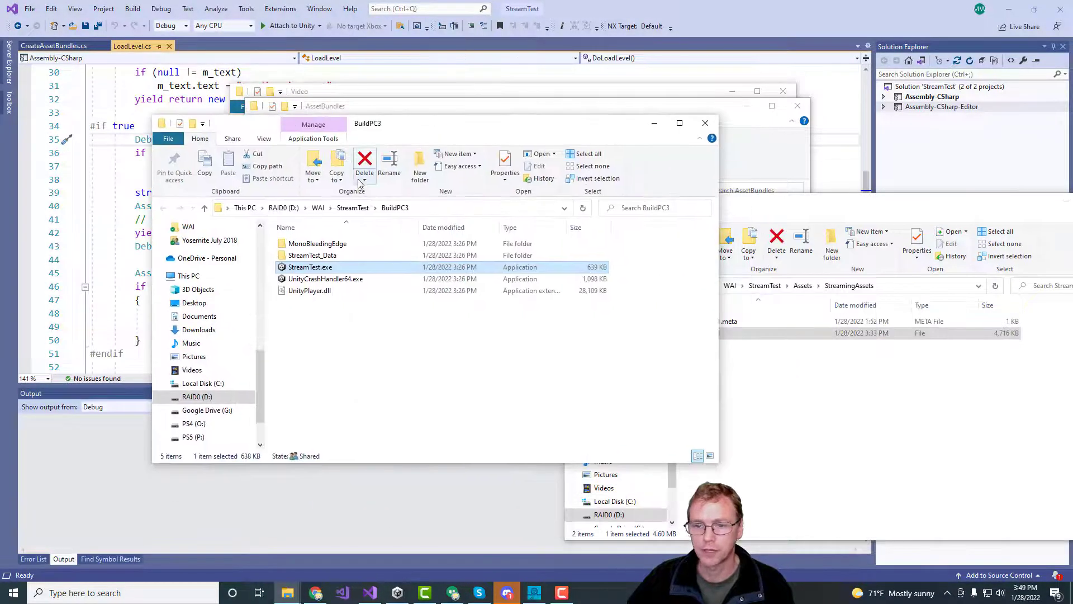
left_click(352, 207)
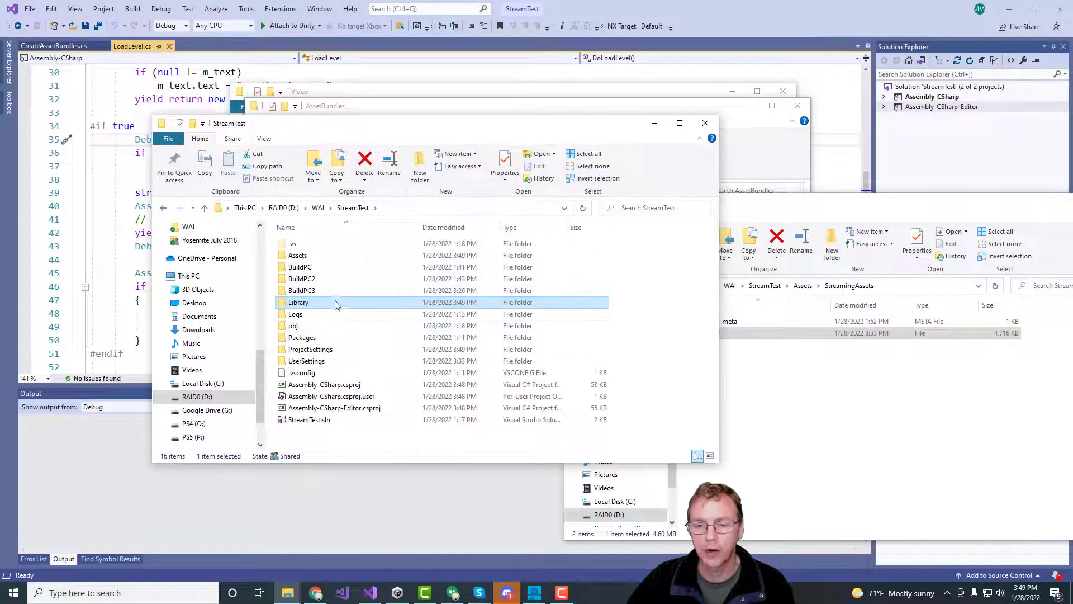
double_click(302, 303)
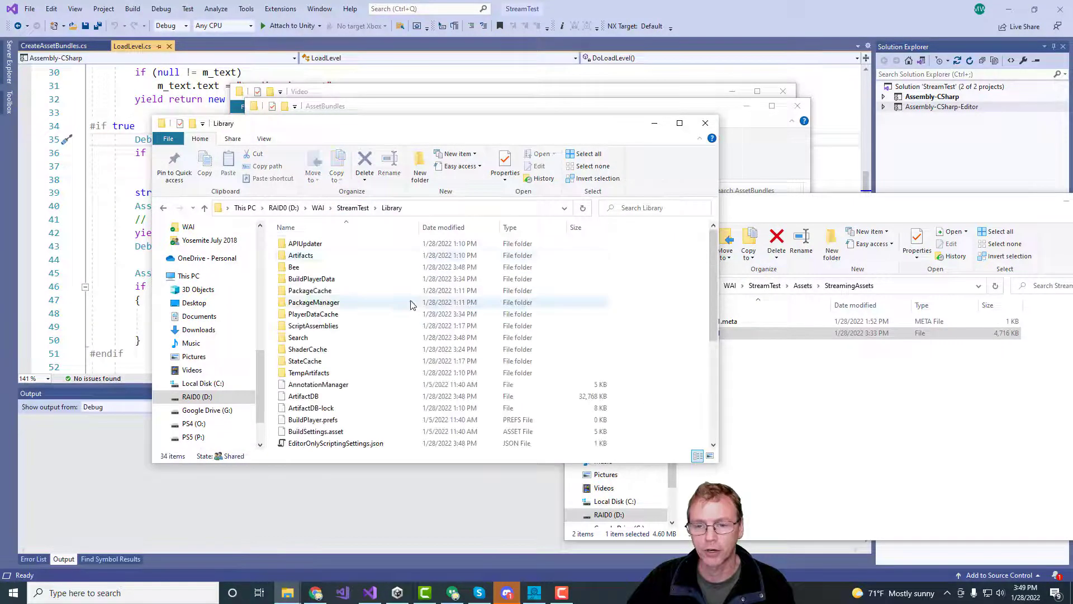
- Return to the StreamTest folder and duplicate the Library folder in place
left_click(353, 208)
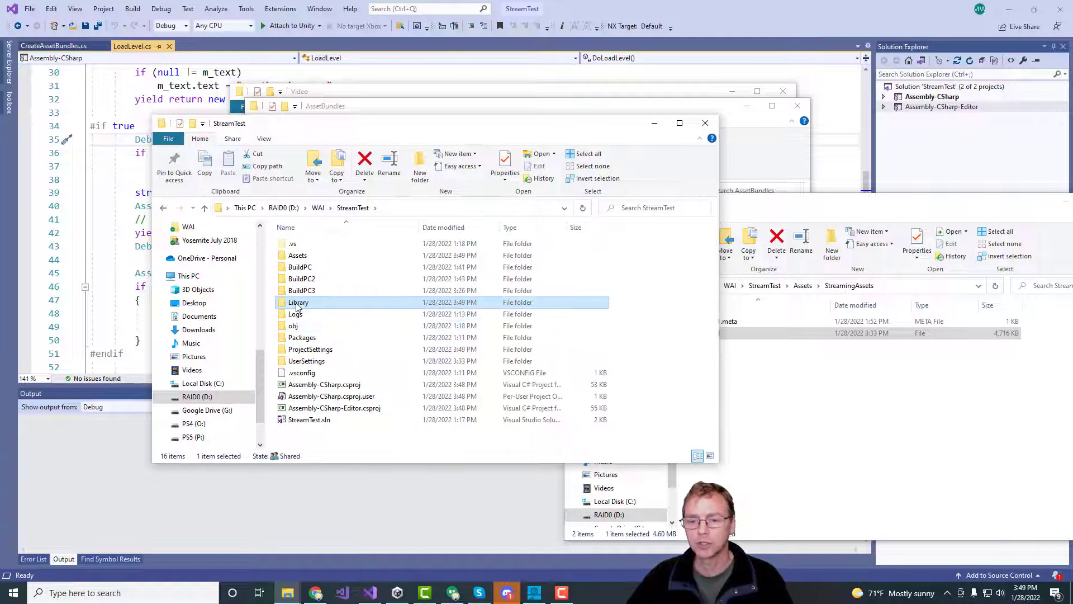
key("ctrl+c")
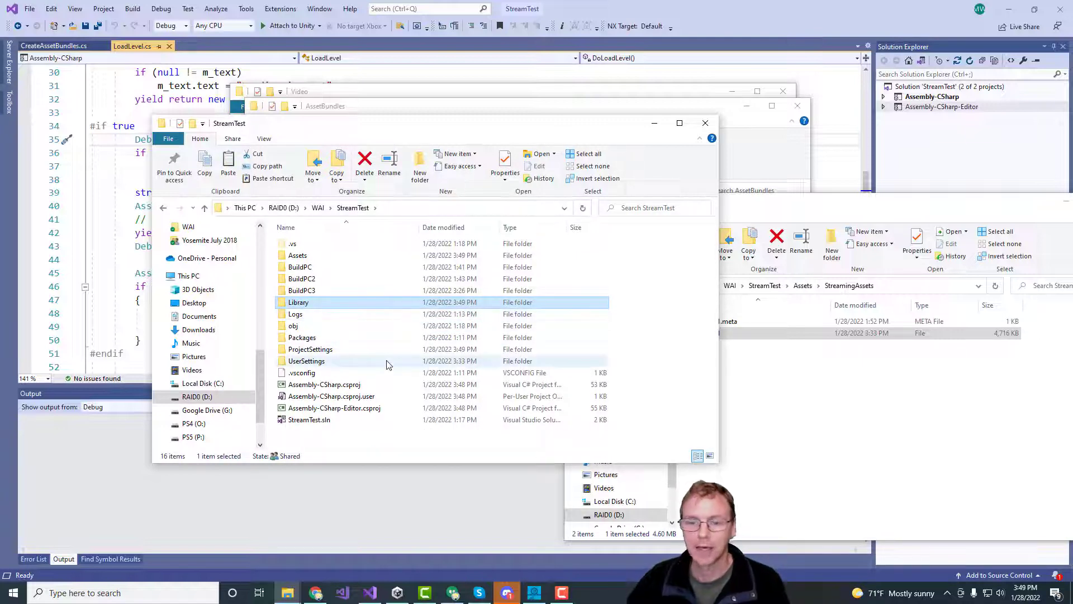
key("ctrl+v")
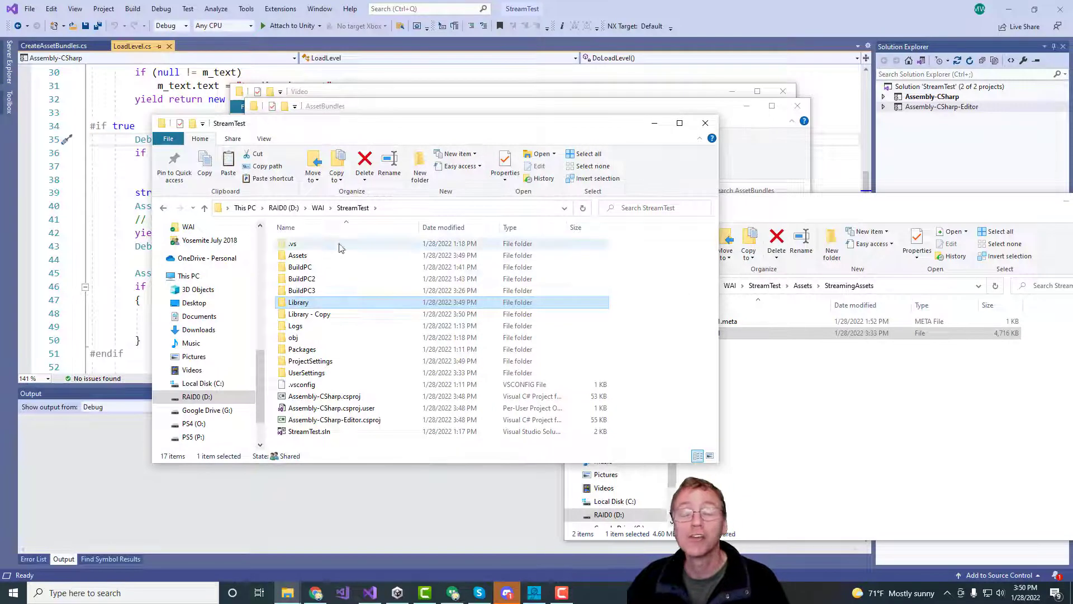
- Rename the duplicated Library folder to Library_PC
left_click(314, 316)
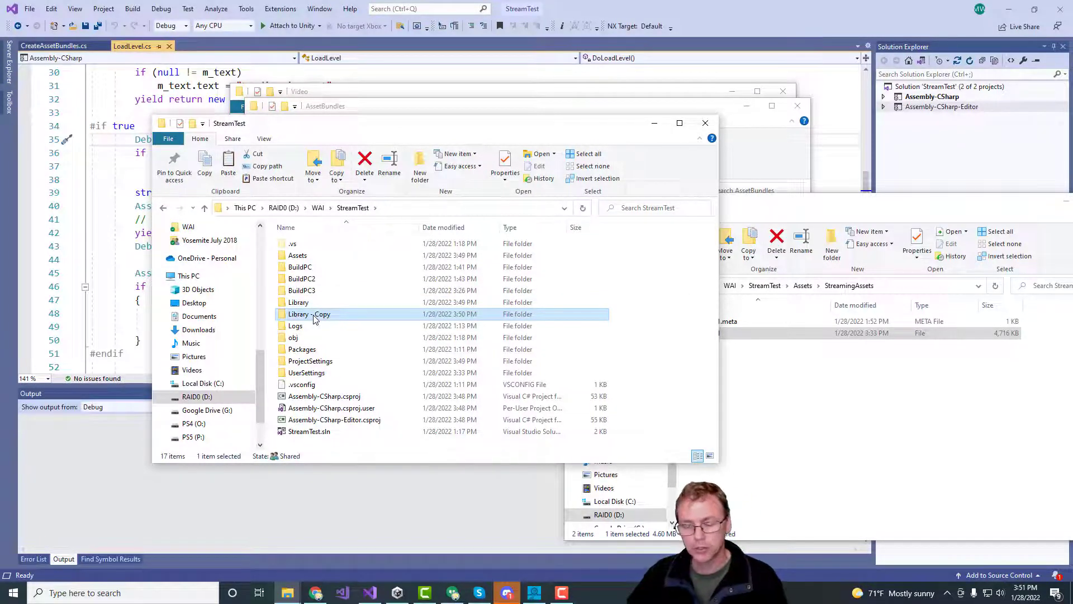
key("F2")
key("End")
key("BackSpace")
key("BackSpace")
key("BackSpace")
key("BackSpace")
key("BackSpace")
key("BackSpace")
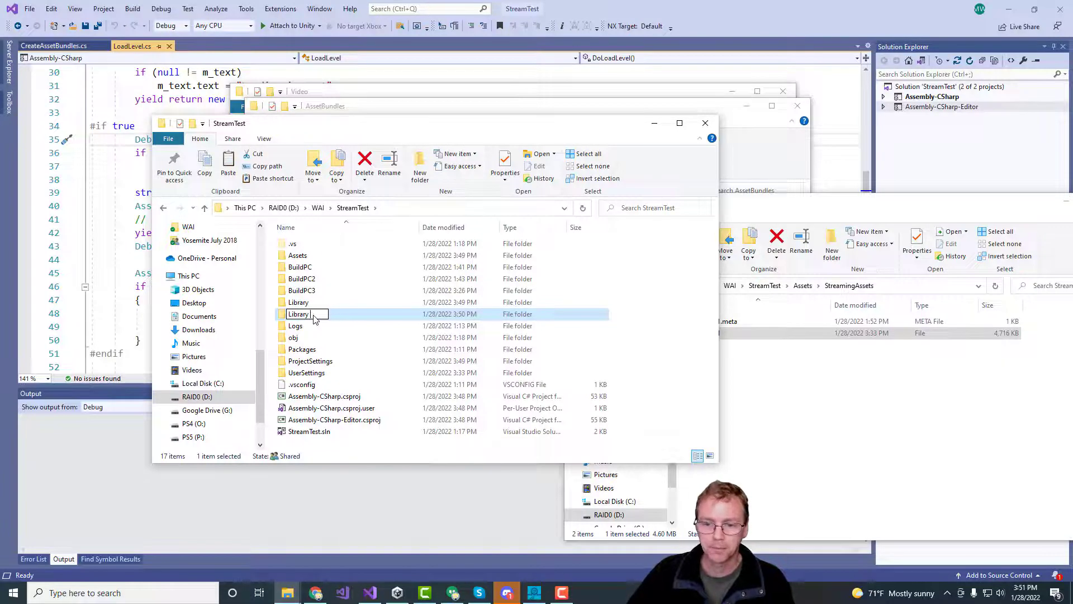
type("_PC")
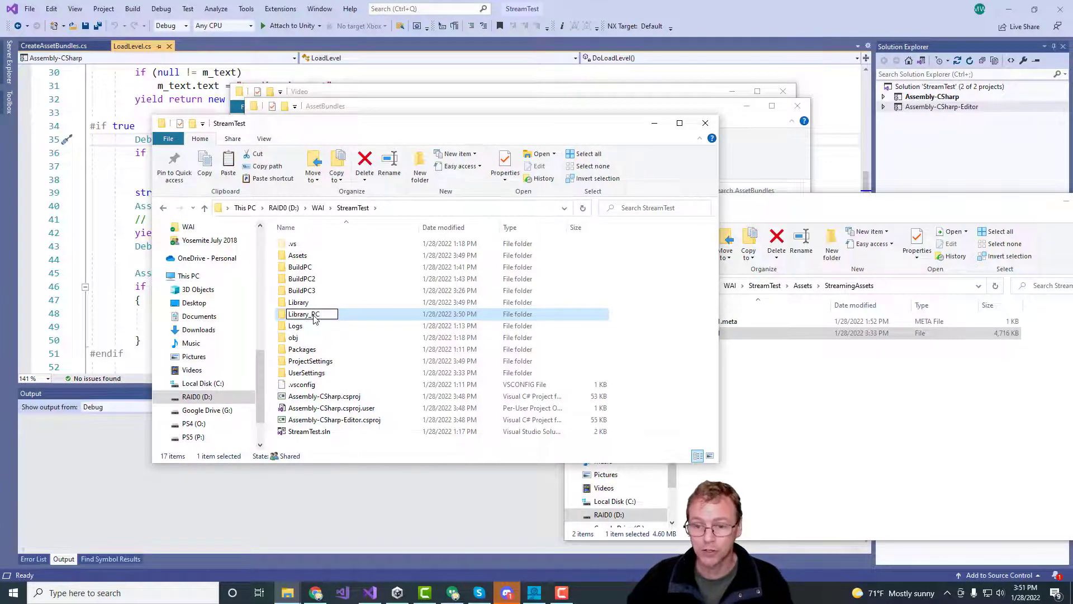
key("Return")
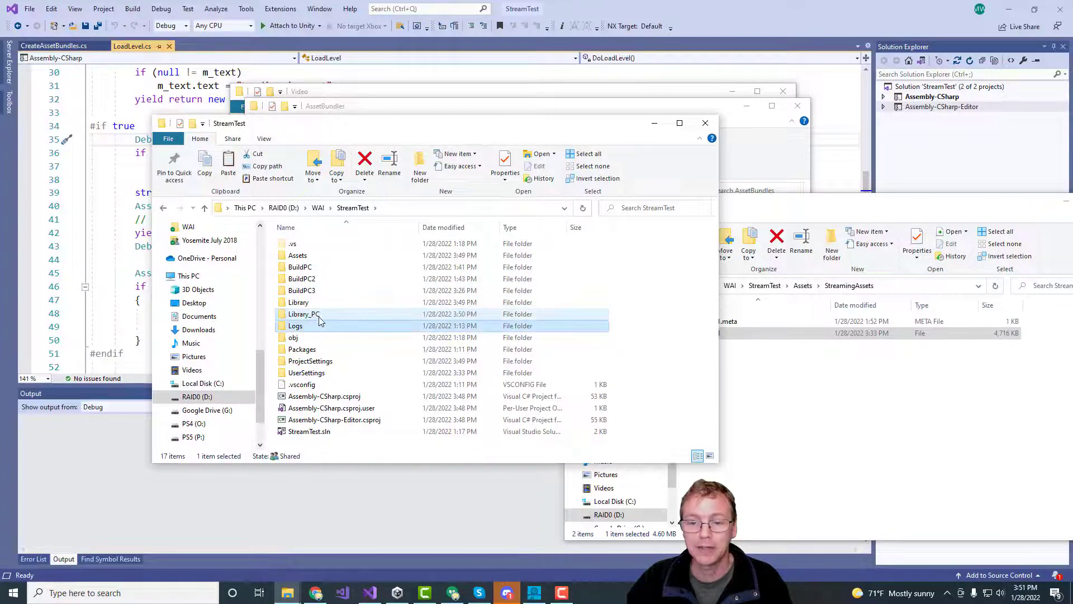
left_click(301, 305)
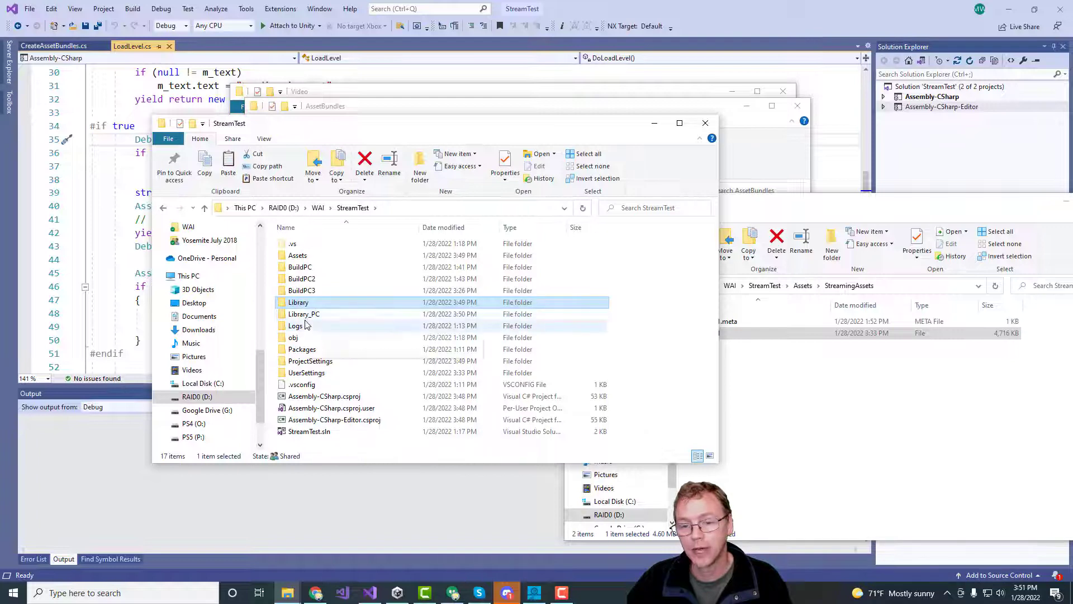
left_click(330, 316)
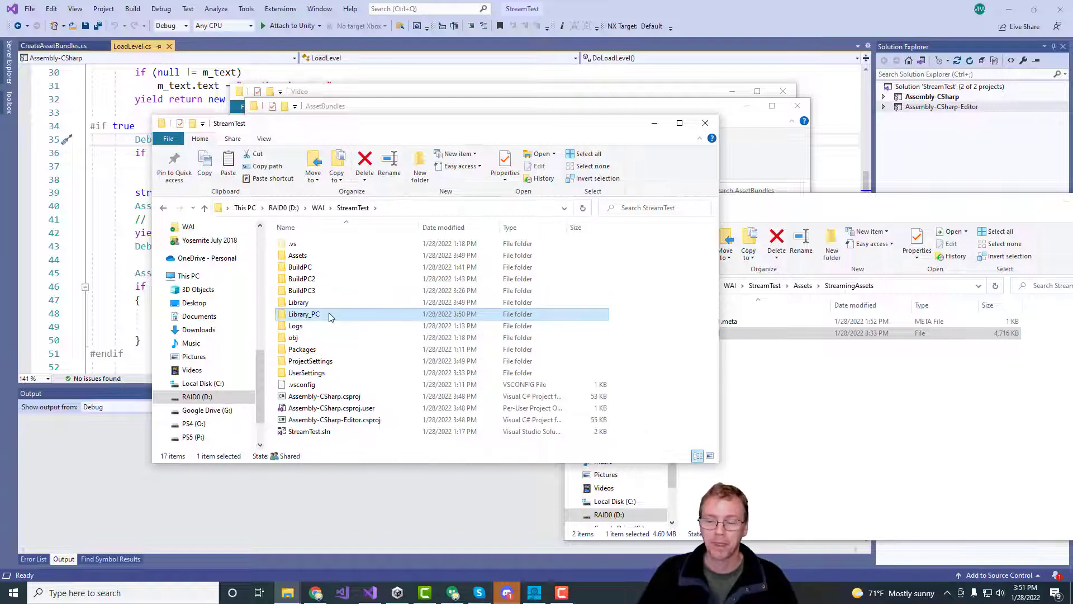
mouse_move(330, 316)
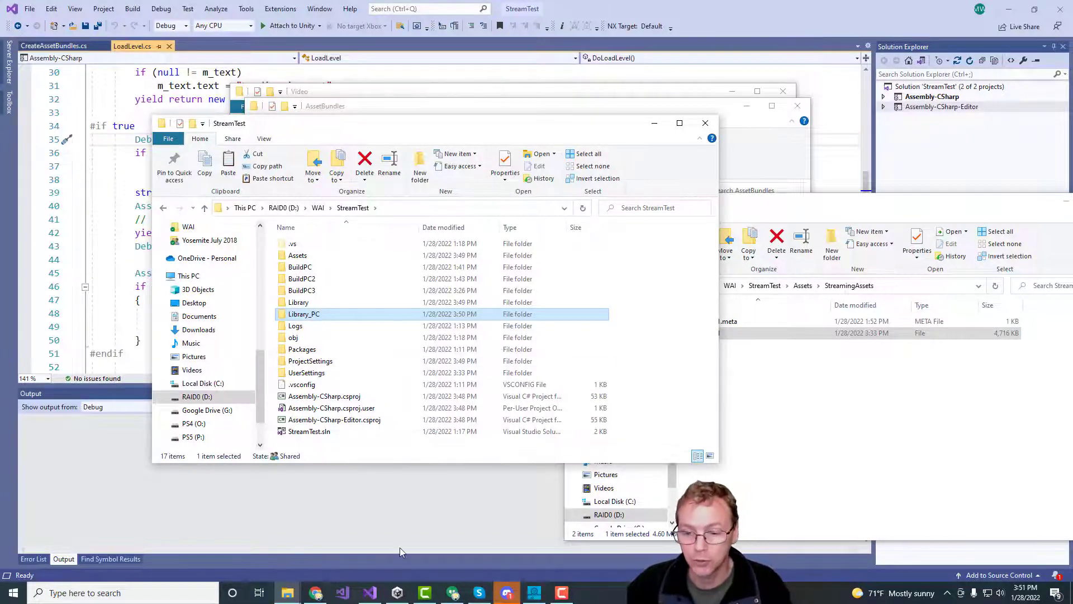
- Open the StreamTest project from Unity Hub and switch its build platform to Android
left_click(396, 596)
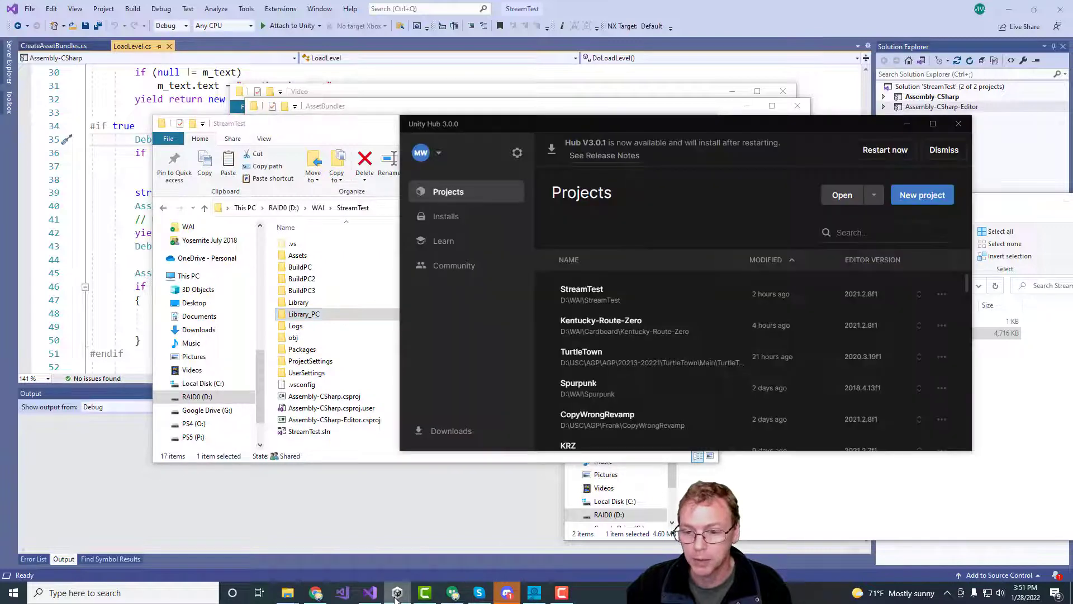
left_click(589, 298)
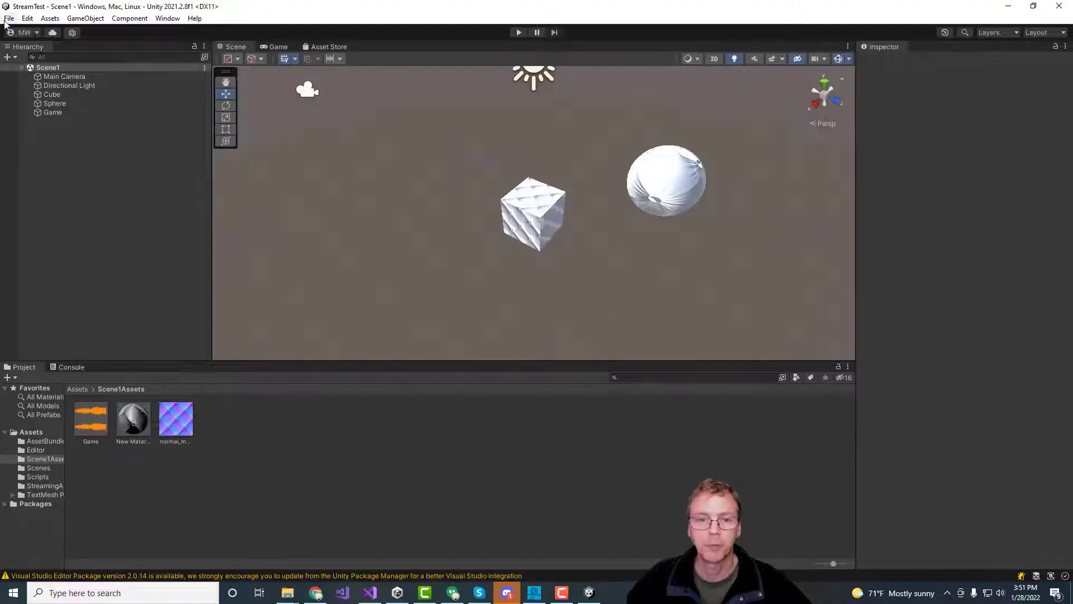
left_click(9, 18)
left_click(40, 154)
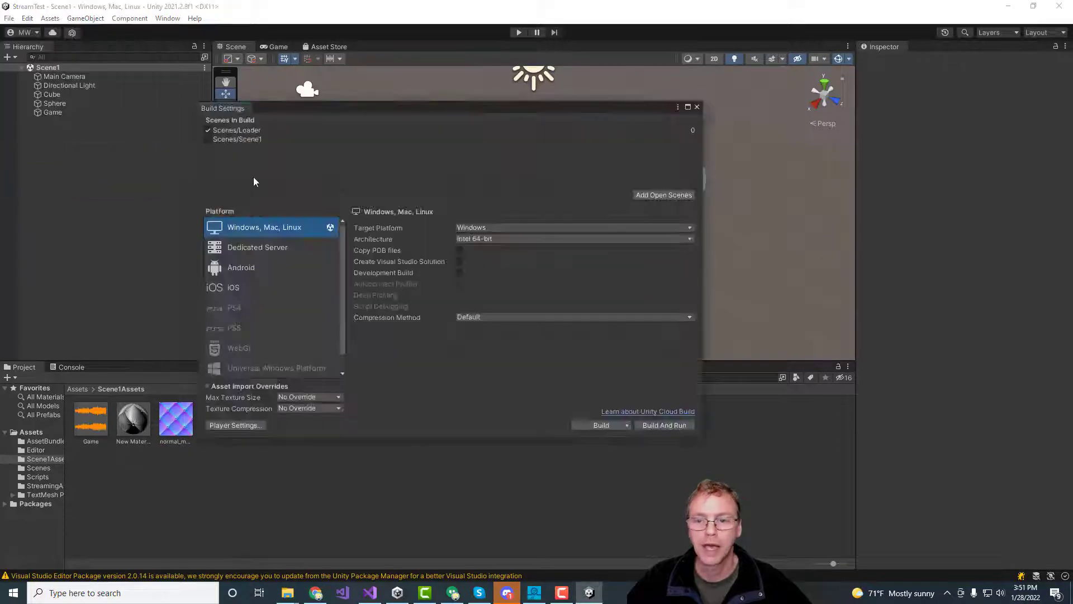
left_click(240, 267)
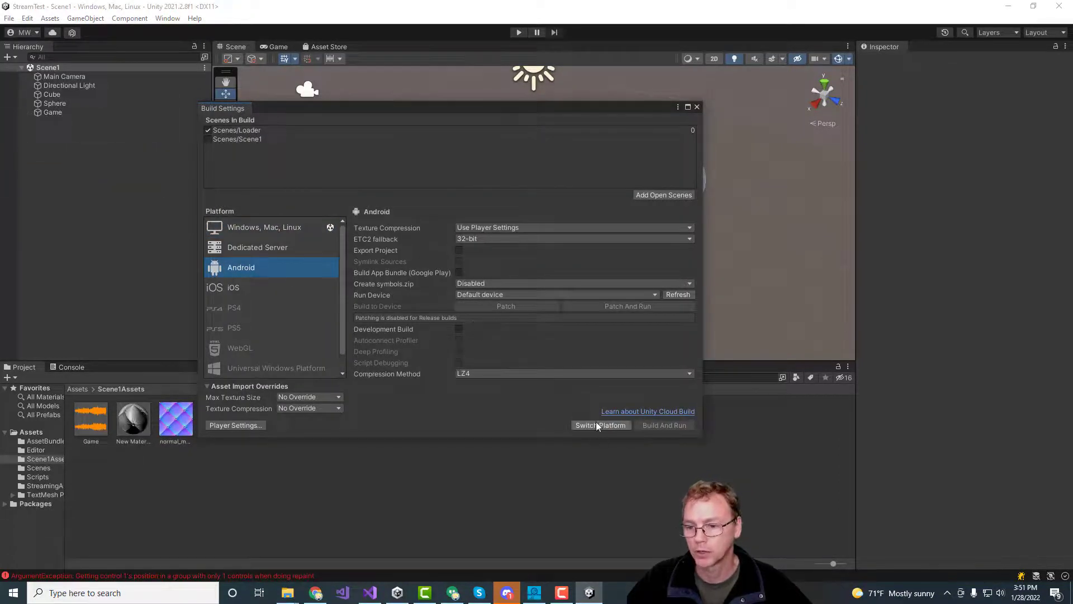
left_click(596, 425)
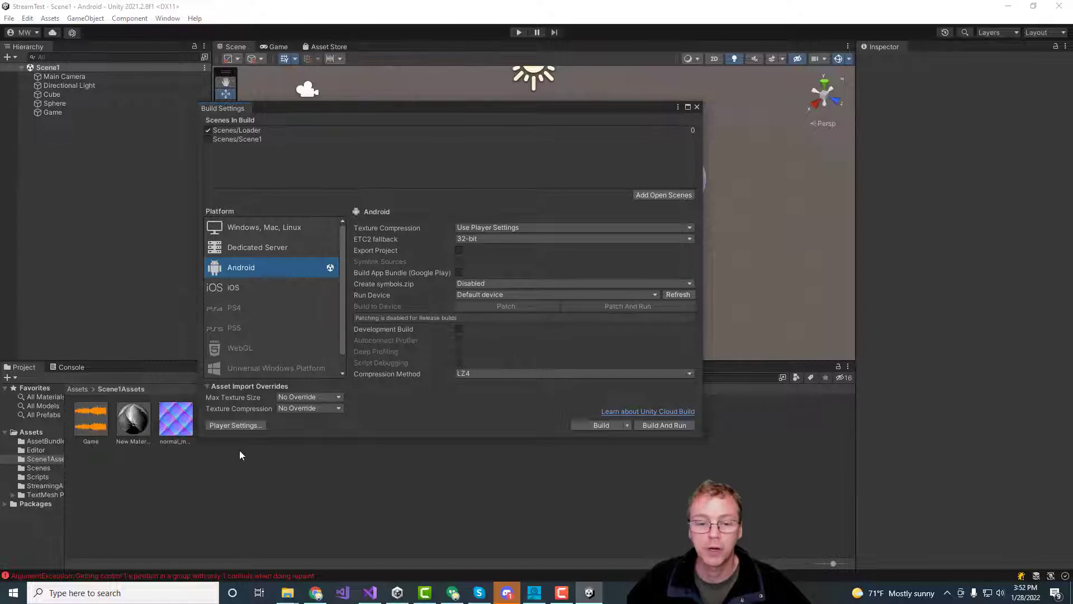
- Clear the console messages and close the build settings
left_click(70, 366)
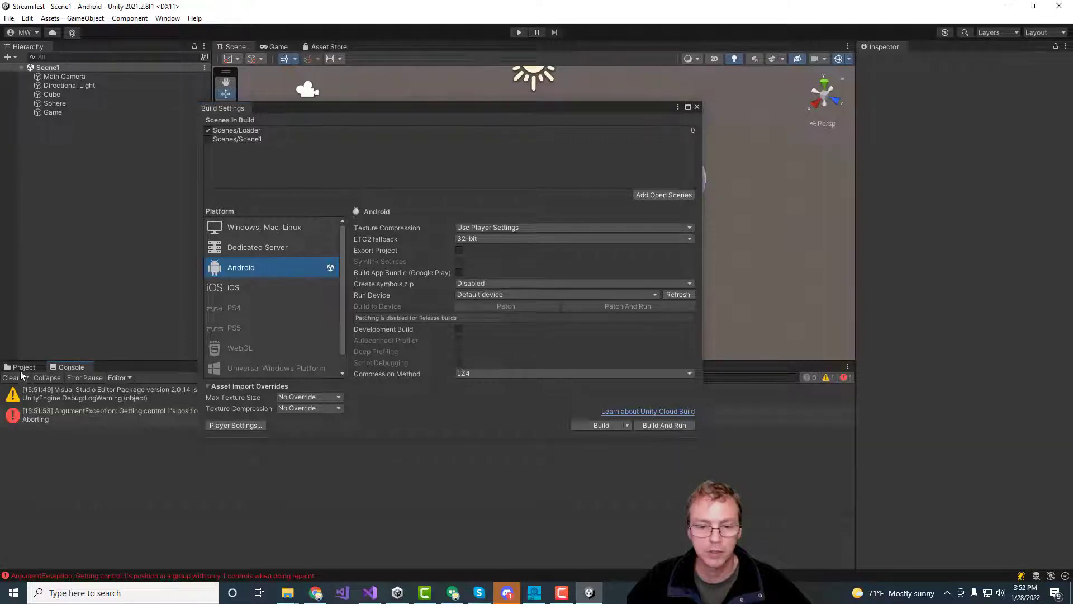
left_click(10, 377)
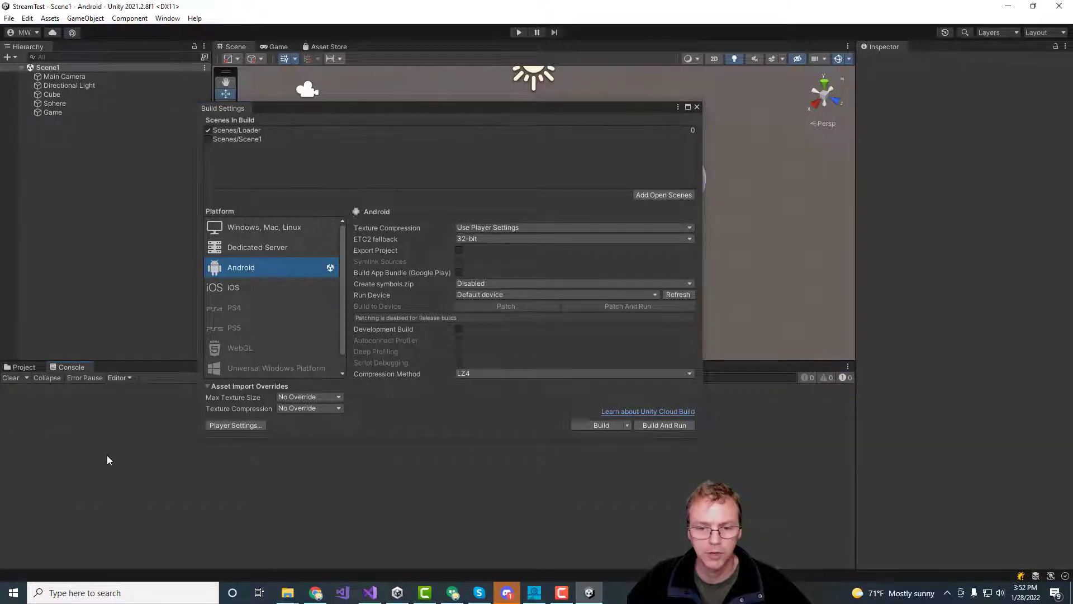
left_click(696, 108)
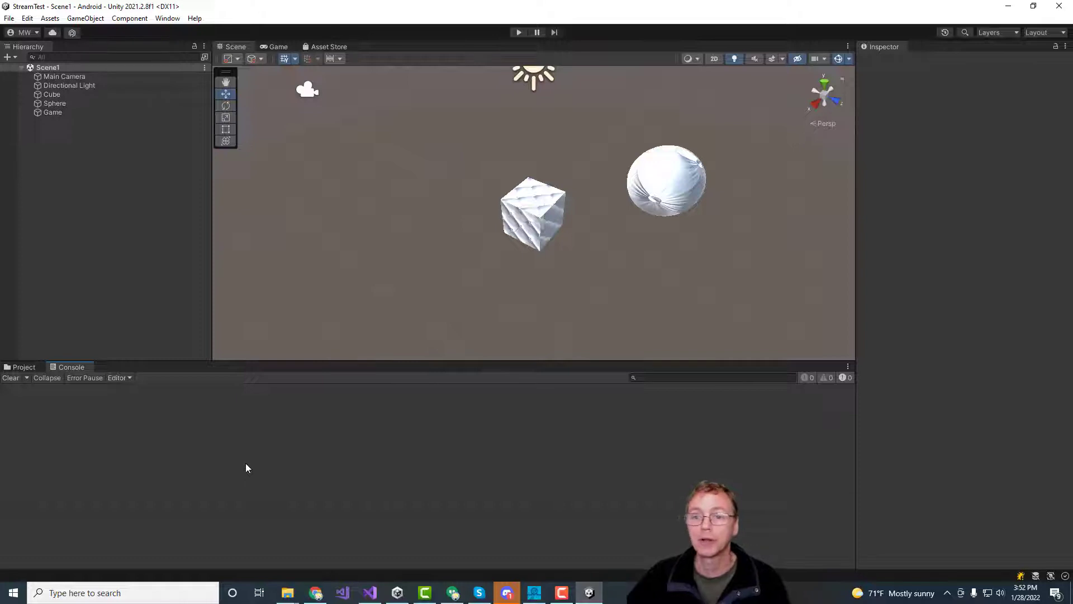
- Reopen the build settings to compare the Windows, Mac, Linux and Android platform entries, then close them
left_click(9, 18)
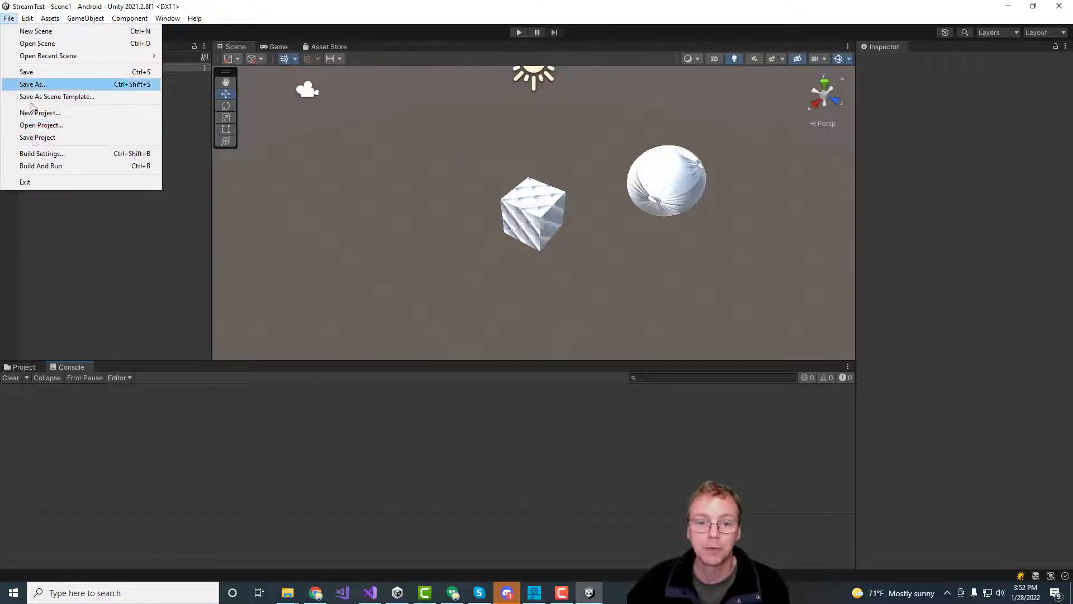
left_click(42, 153)
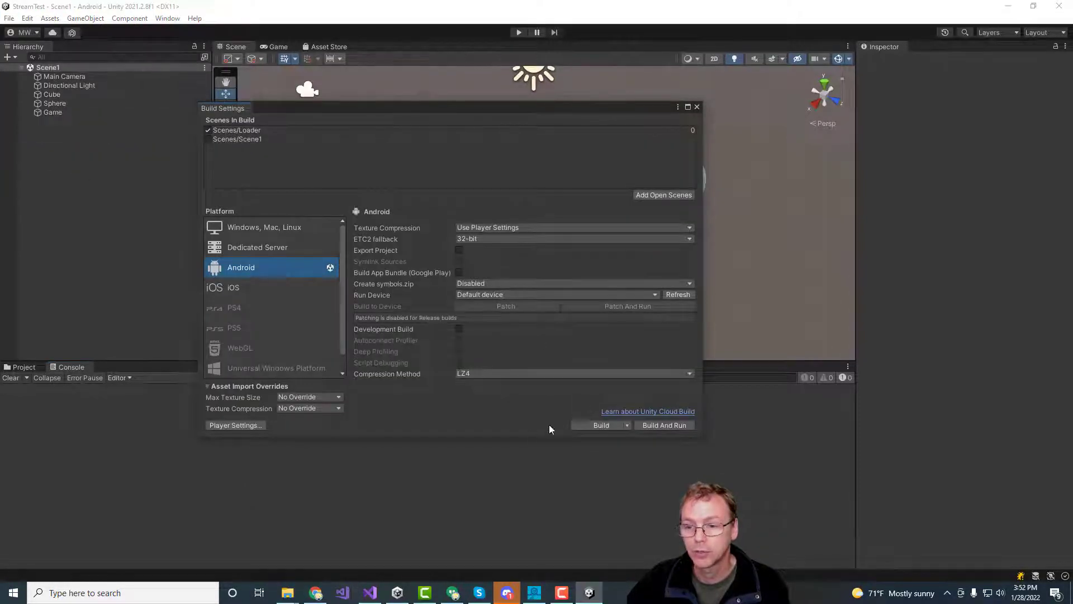
left_click(270, 229)
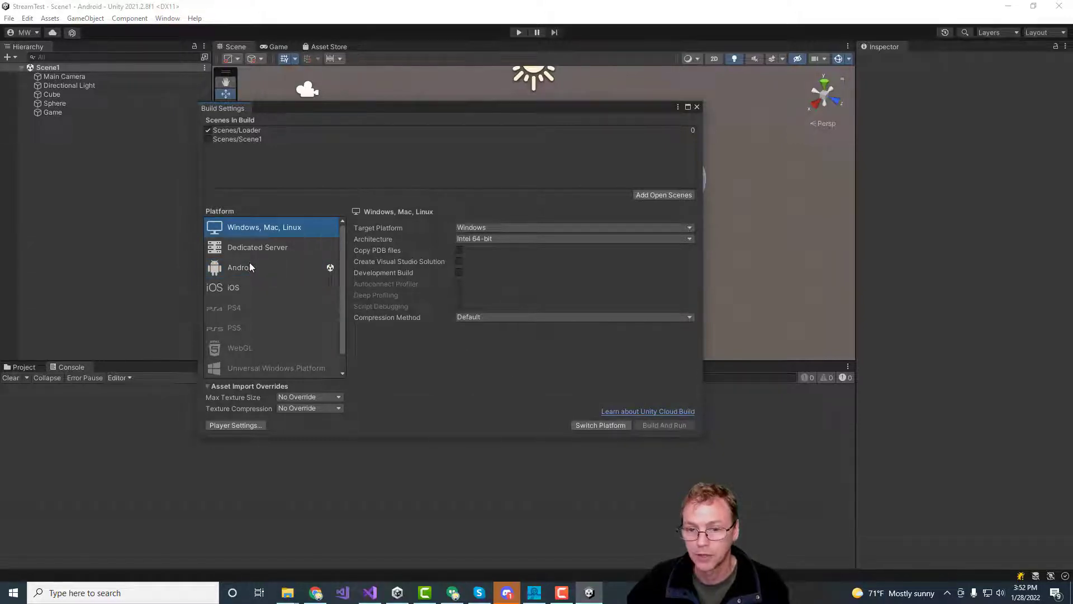
left_click(249, 266)
left_click(697, 107)
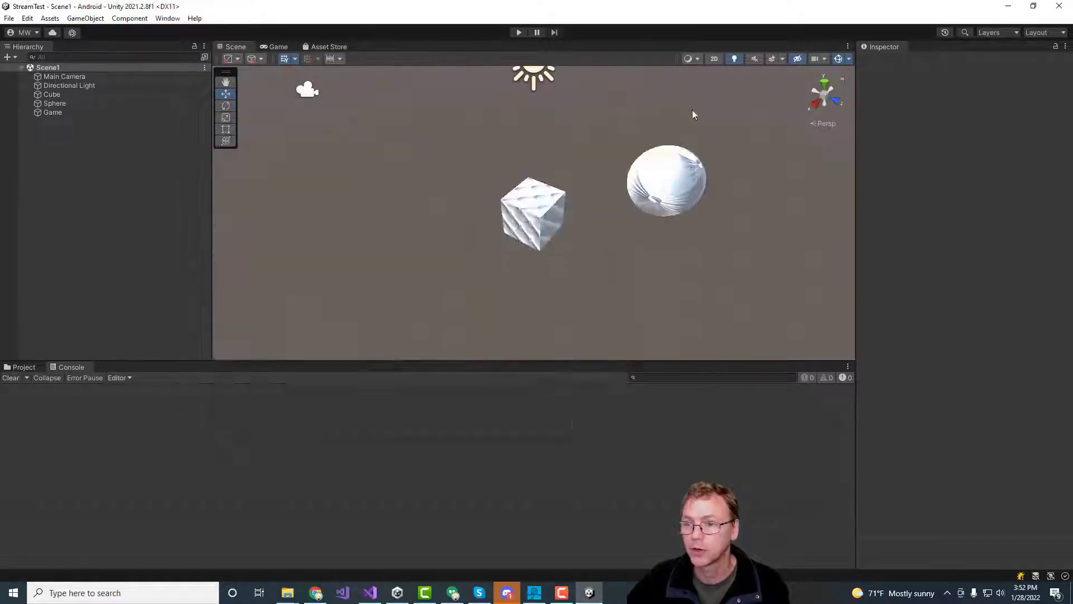
- Close the Unity editor and rename the project's current Library folder to Library_Android in File Explorer
left_click(1059, 7)
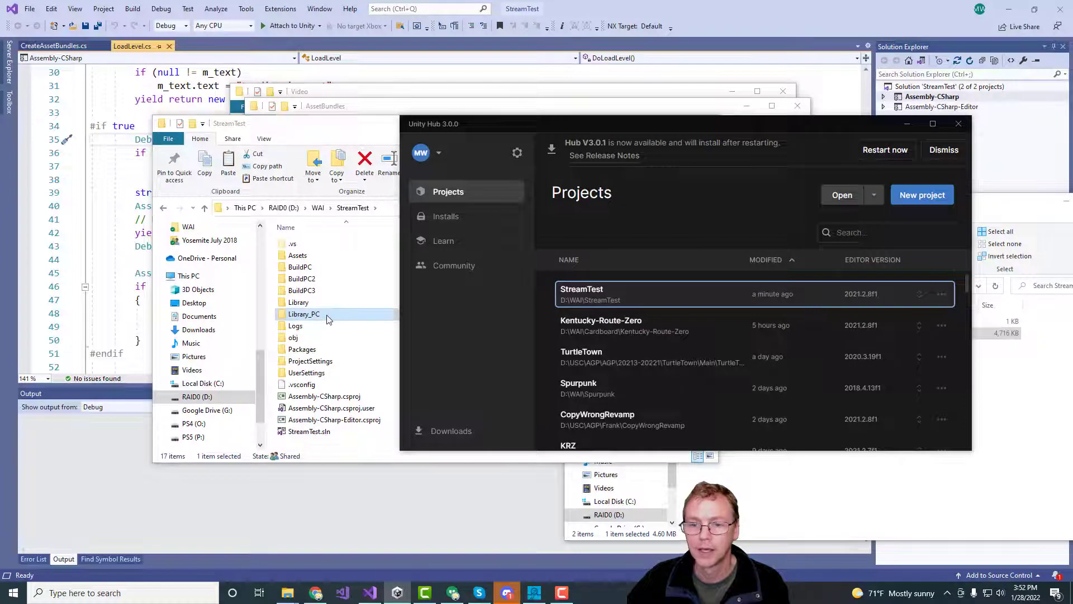
left_click(313, 305)
left_click(313, 305)
key("Right")
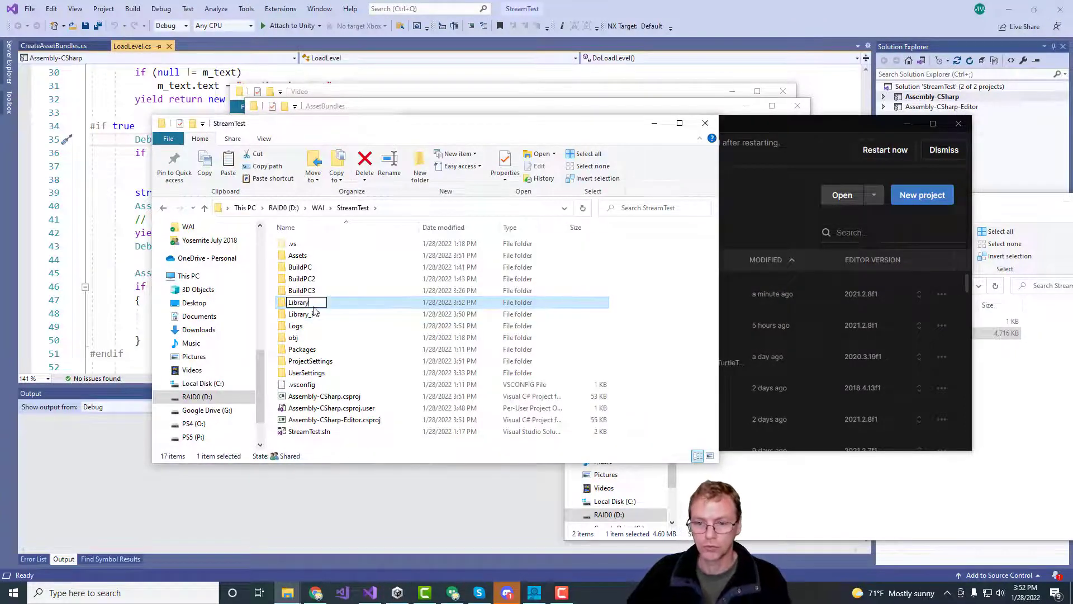
type("_Android")
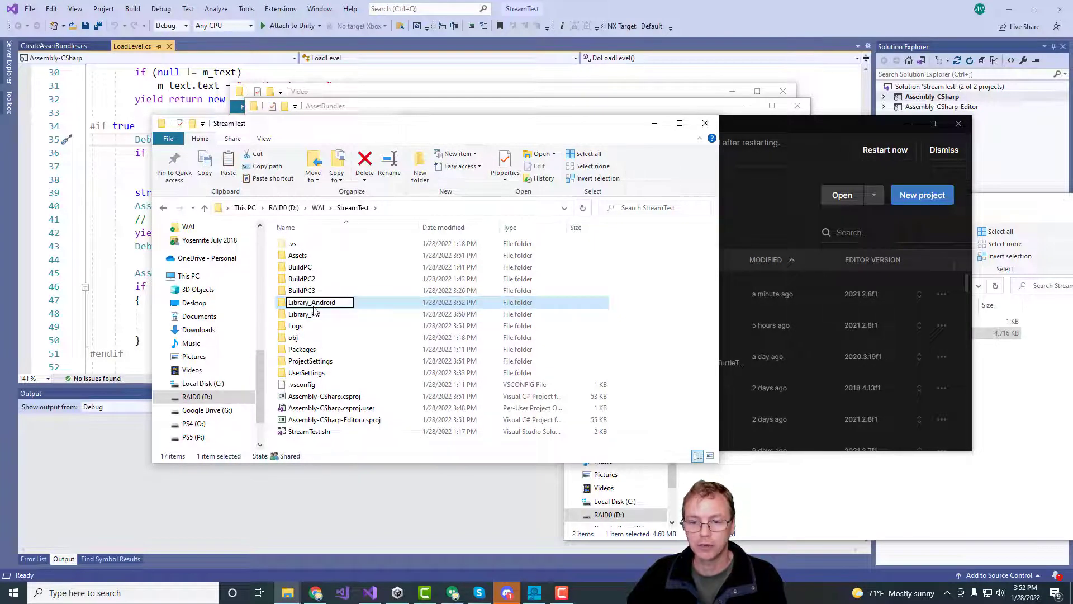
key("Return")
- Rename the Library_PC folder to Library
key("Down")
key("F2")
key("End")
key("BackSpace")
key("BackSpace")
key("BackSpace")
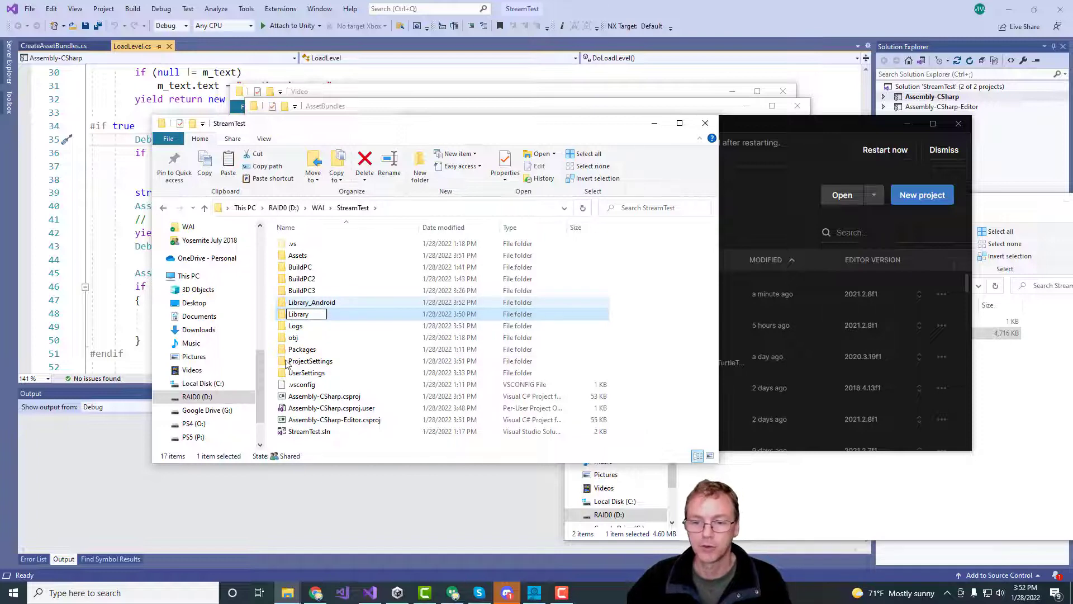
key("Return")
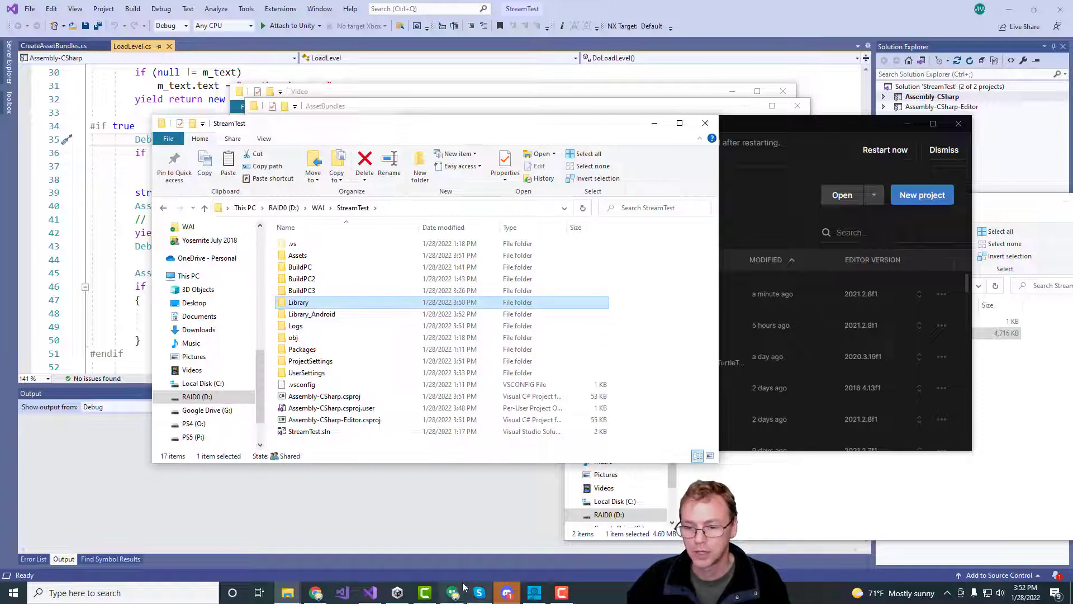
- Reopen the StreamTest project from Unity Hub and open its build settings to check the active platform
left_click(397, 592)
left_click(598, 299)
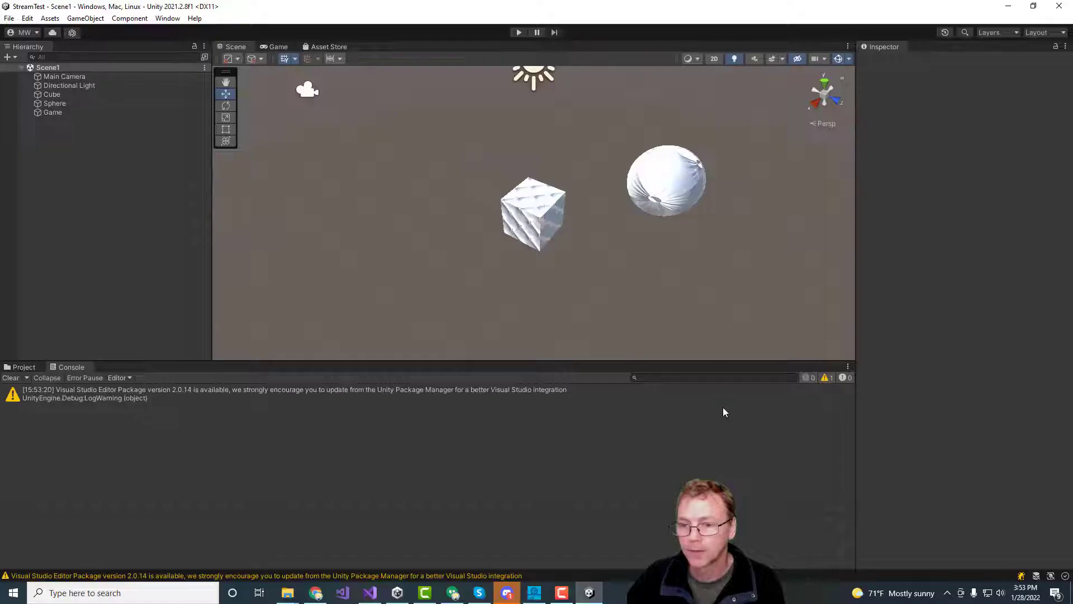
left_click(10, 19)
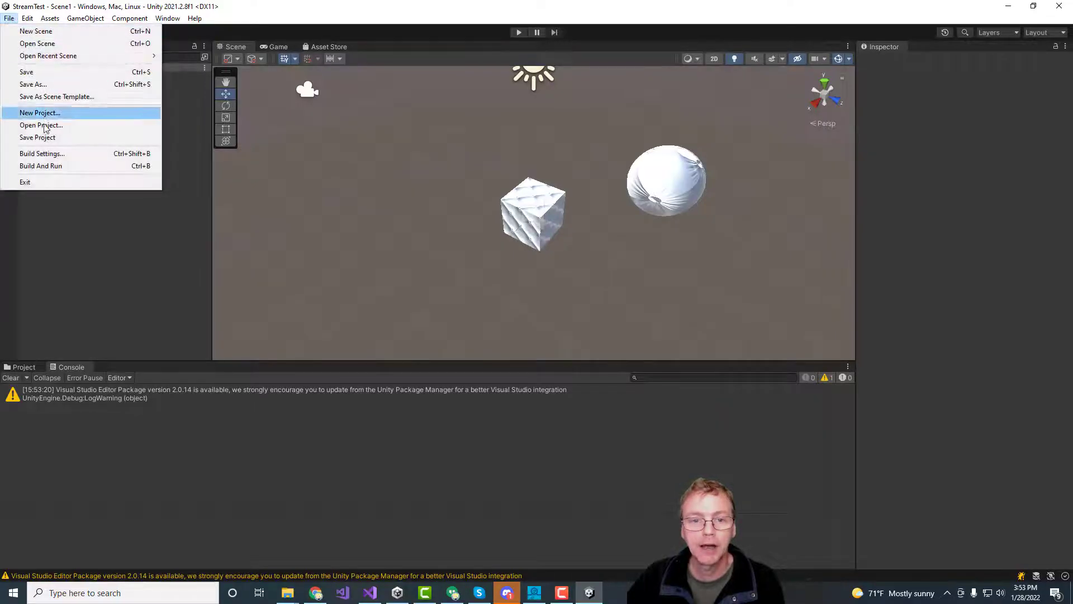
left_click(43, 154)
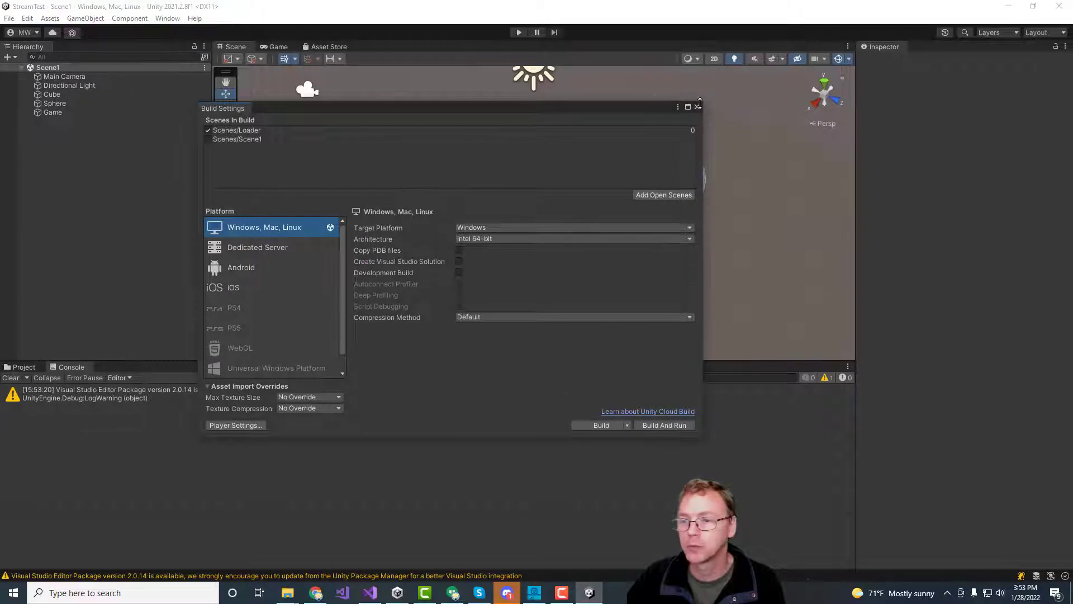
- Close the build settings, then reopen them in the Android-targeted editor and enable Build App Bundle (Google Play)
left_click(697, 106)
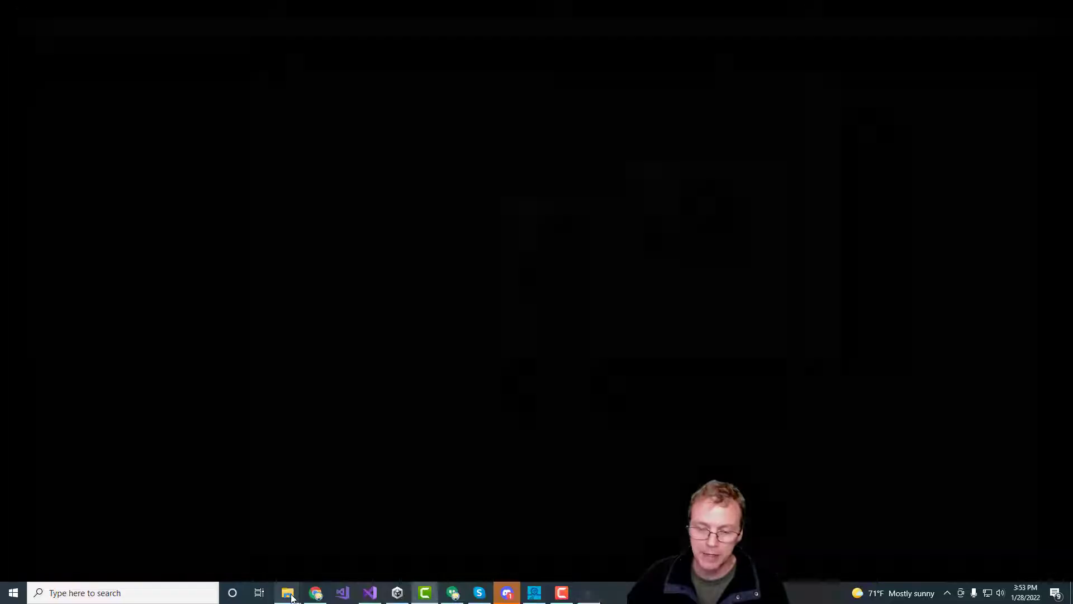
mouse_move(292, 596)
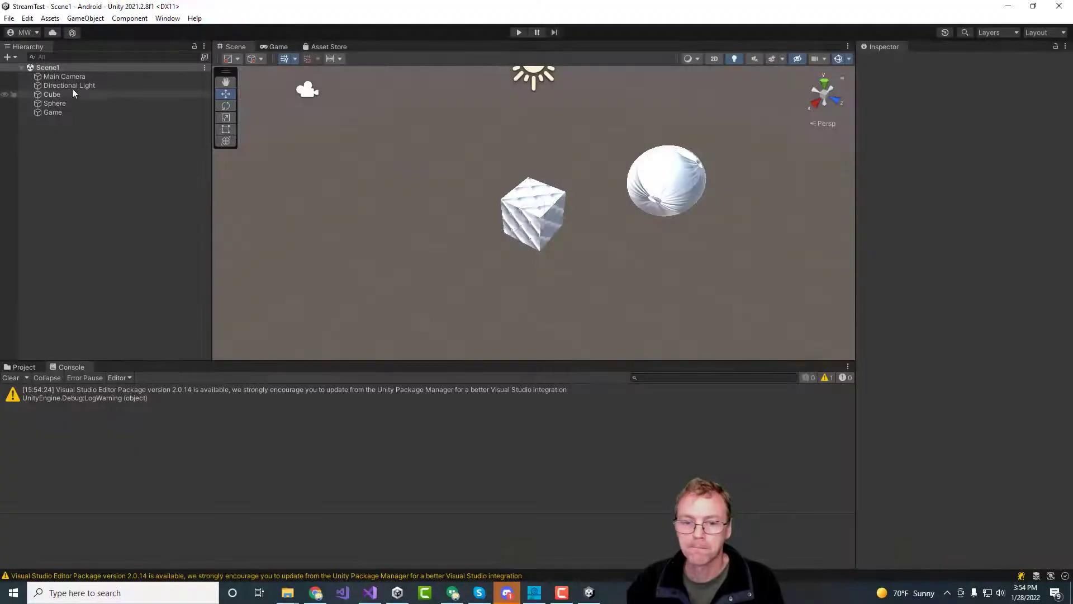
left_click(9, 18)
left_click(42, 153)
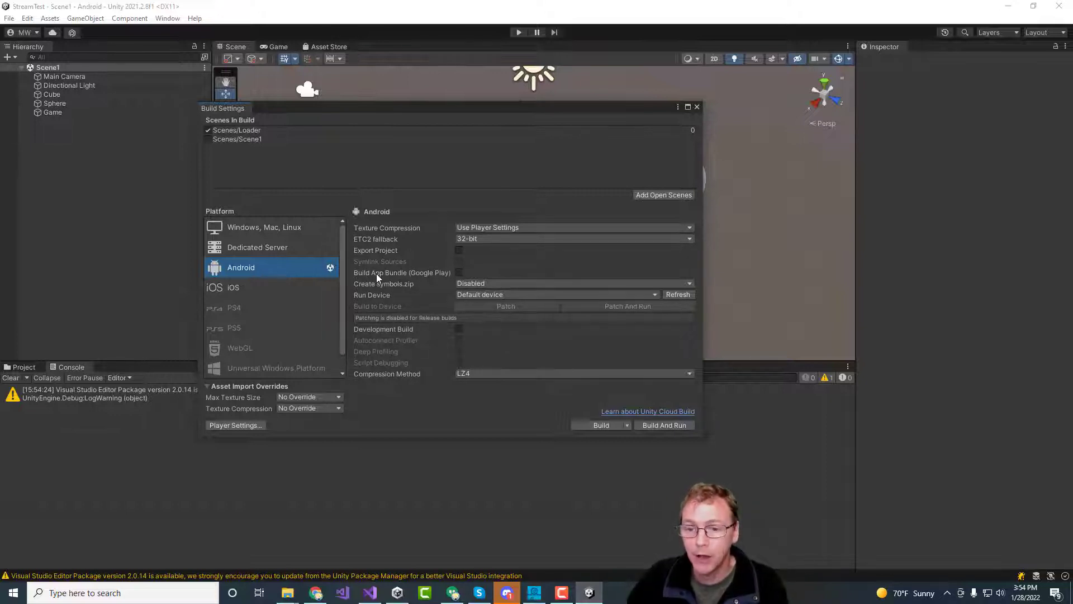
left_click(460, 271)
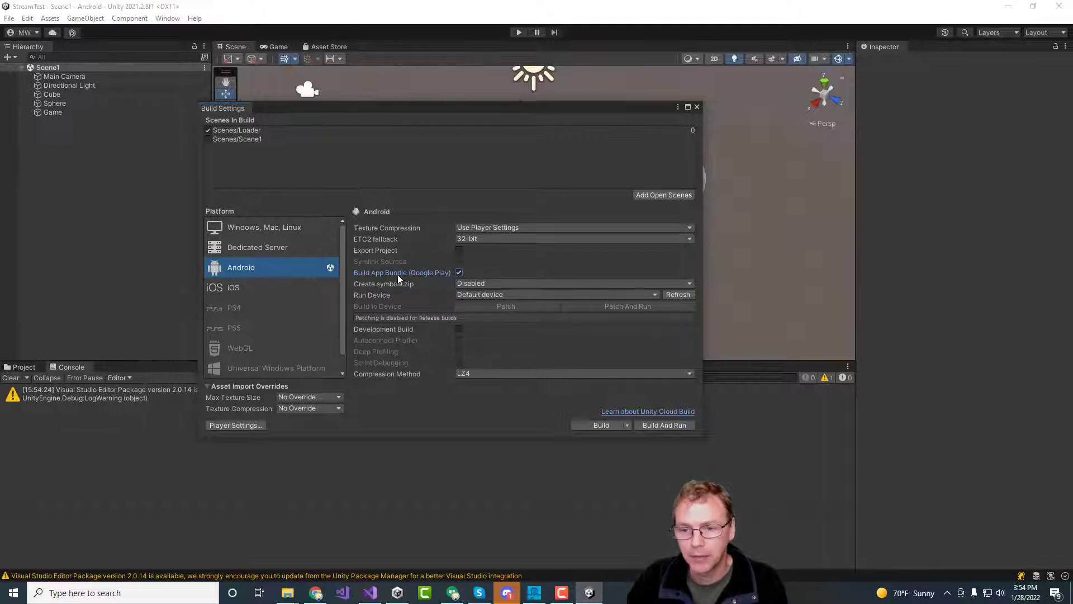
- In the Android player settings, set the Scripting Backend to IL2CPP and add ARM64 to the target architectures
left_click(232, 426)
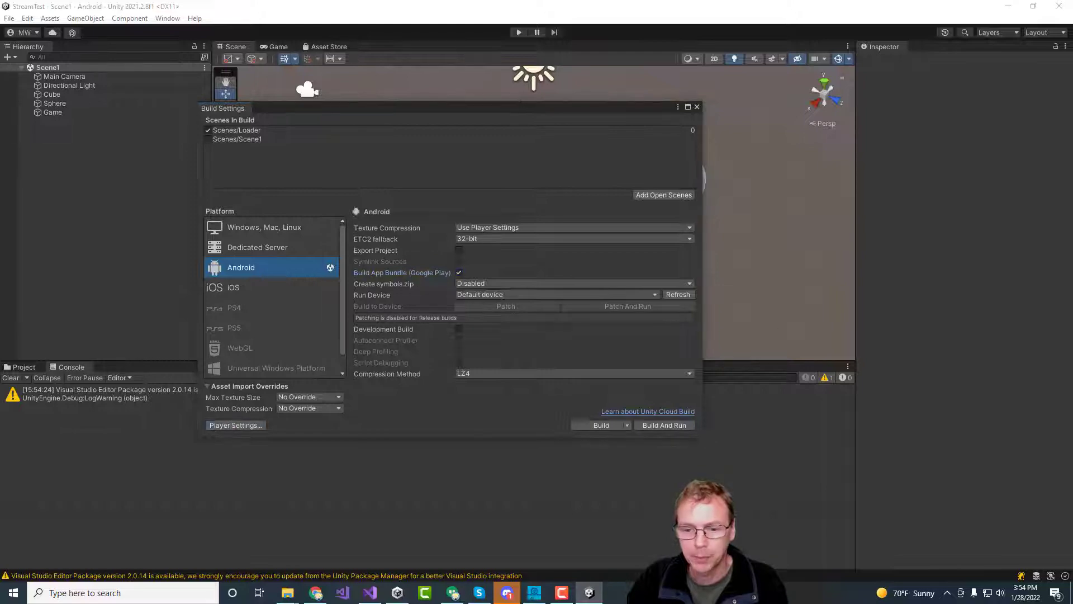
left_click_drag(618, 58, 458, 83)
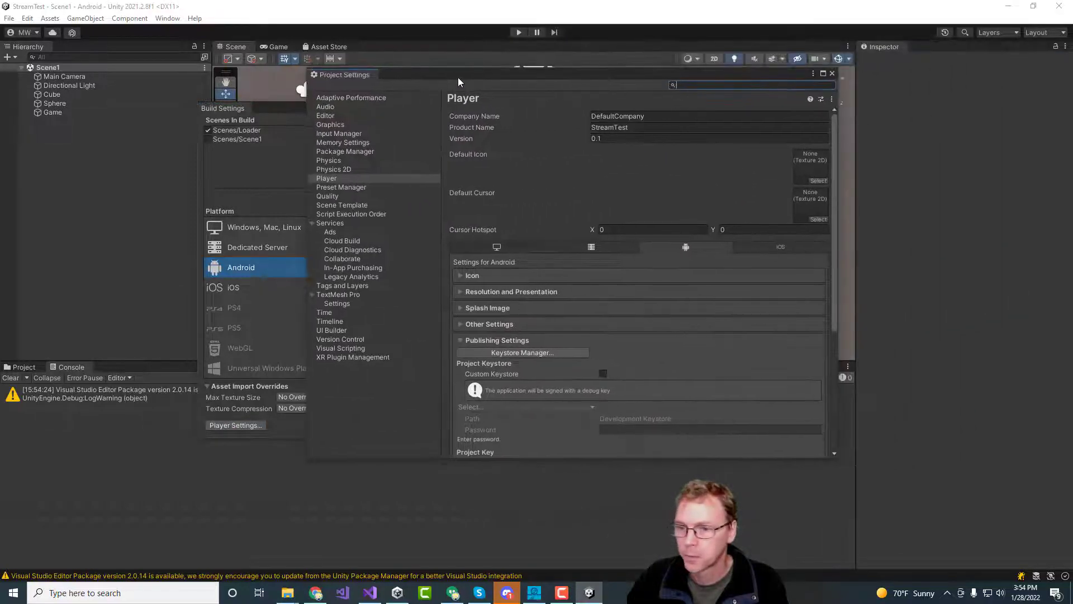
scroll(516, 243, "down", 6)
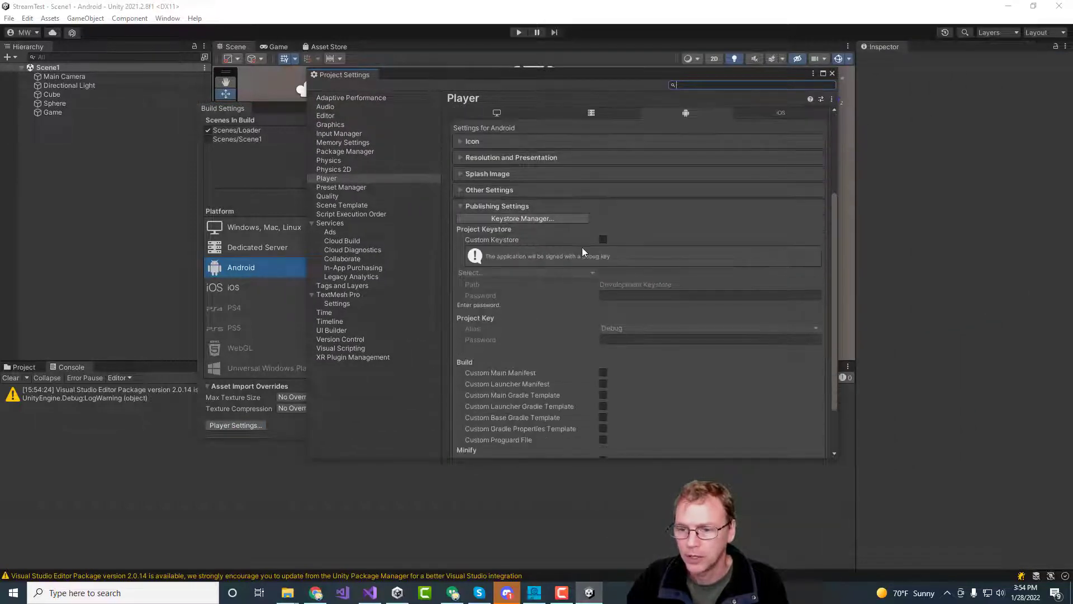
scroll(570, 247, "up", 4)
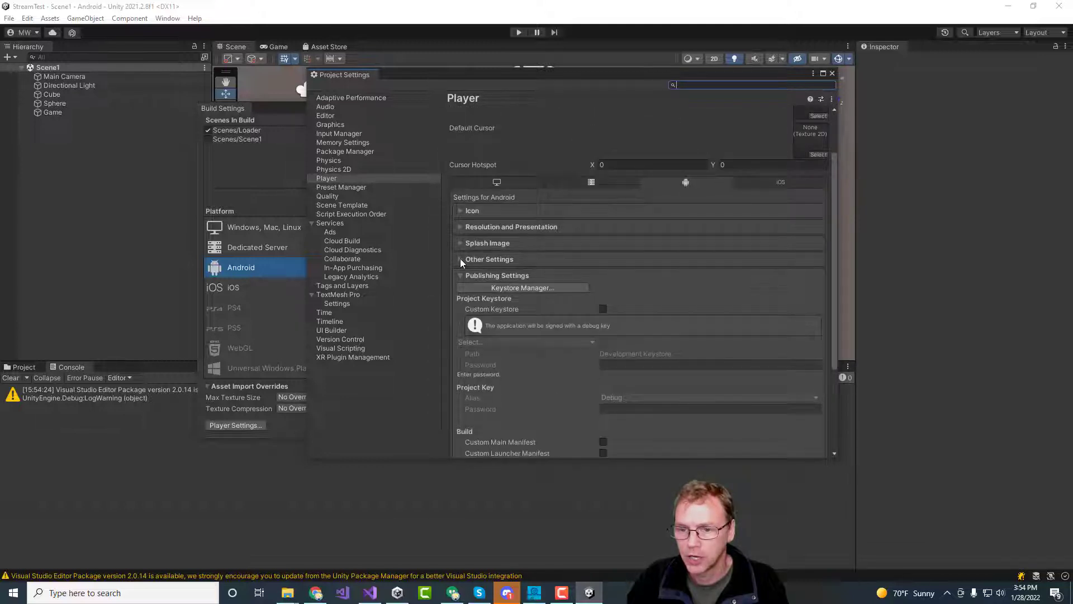
left_click(461, 258)
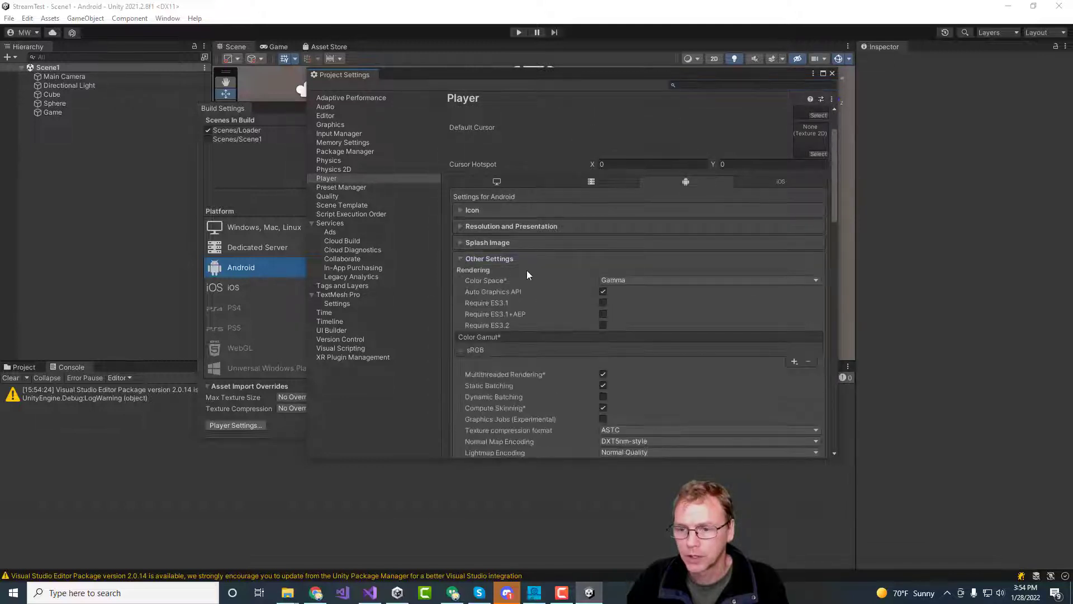
scroll(508, 263, "down", 9)
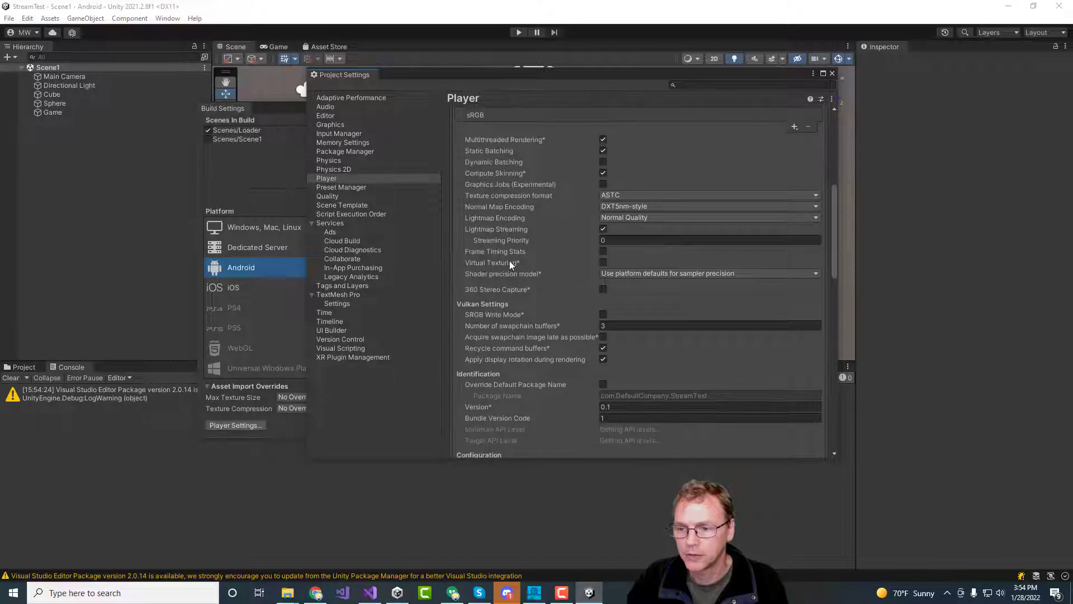
scroll(508, 261, "down", 4)
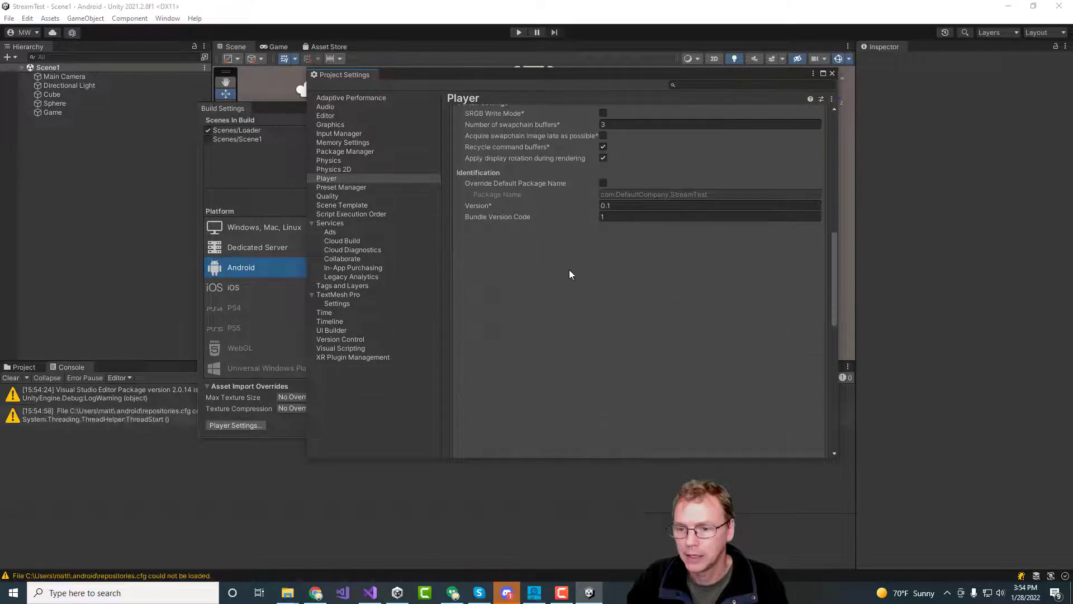
scroll(585, 262, "down", 1)
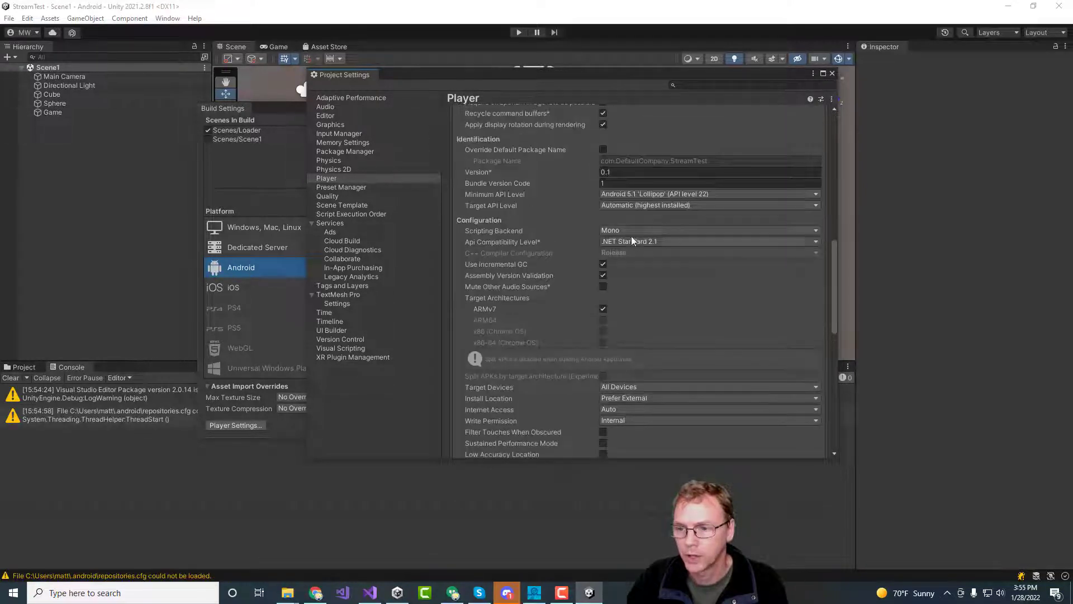
left_click(628, 230)
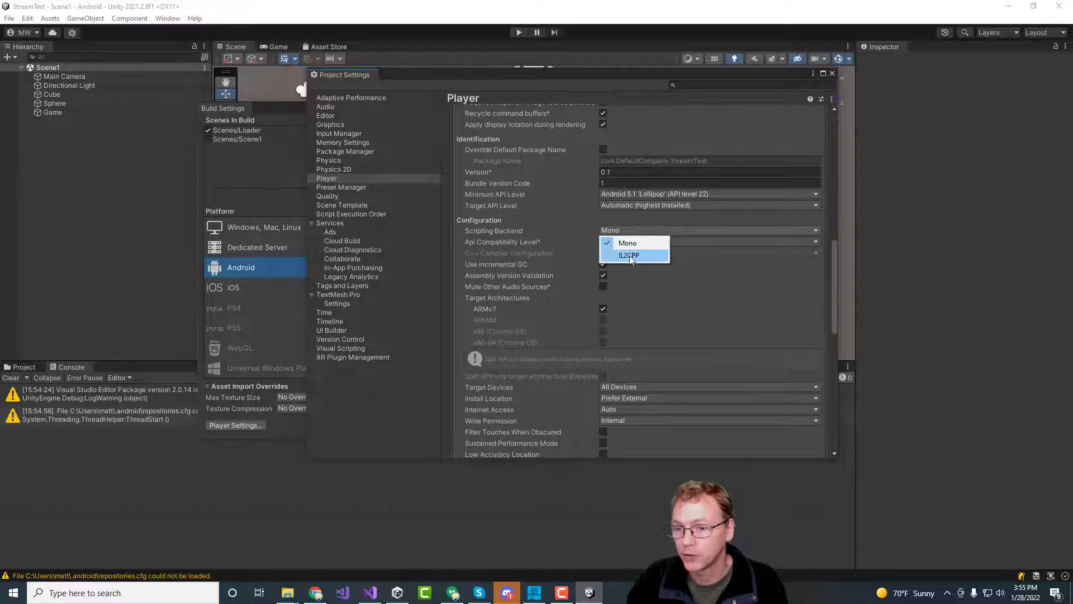
left_click(629, 256)
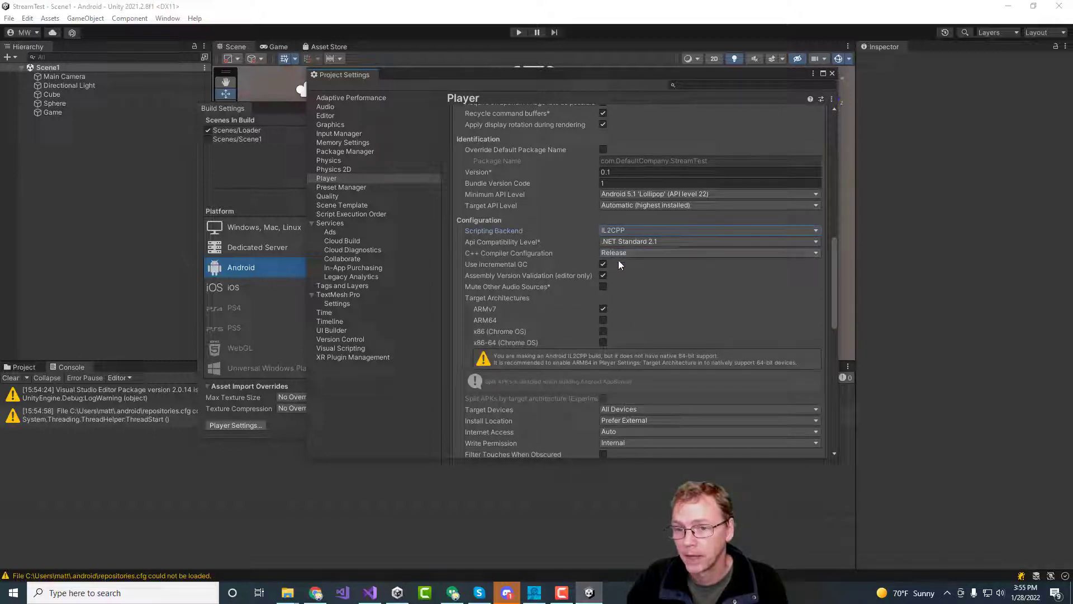
left_click(603, 320)
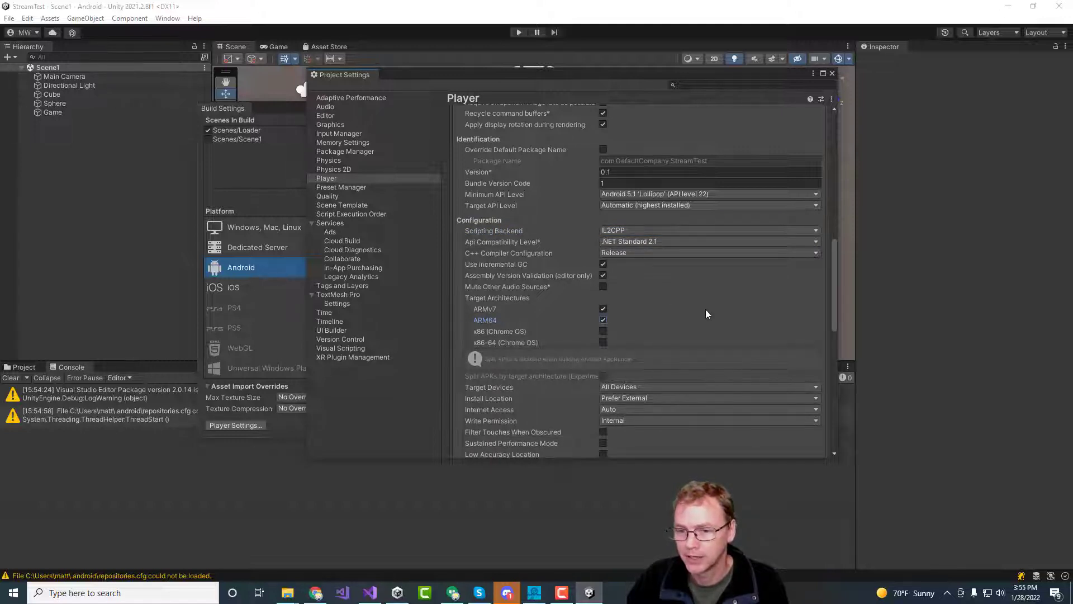
- Enable Split Application Binary in the Android publishing settings, then close the build and project settings
left_click_drag(835, 249, 828, 377)
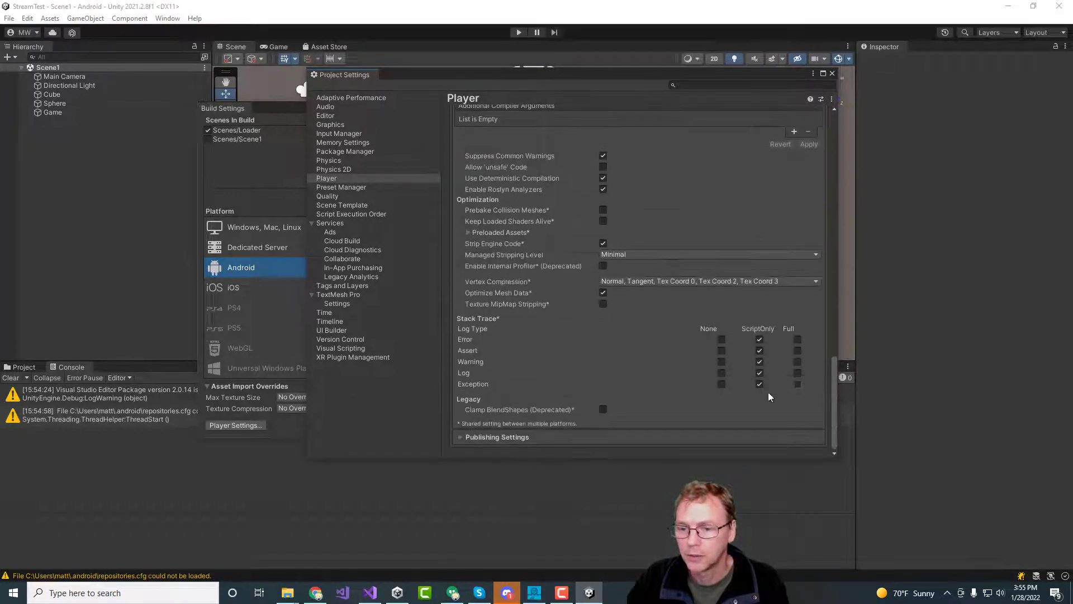
left_click(459, 436)
scroll(581, 268, "down", 5)
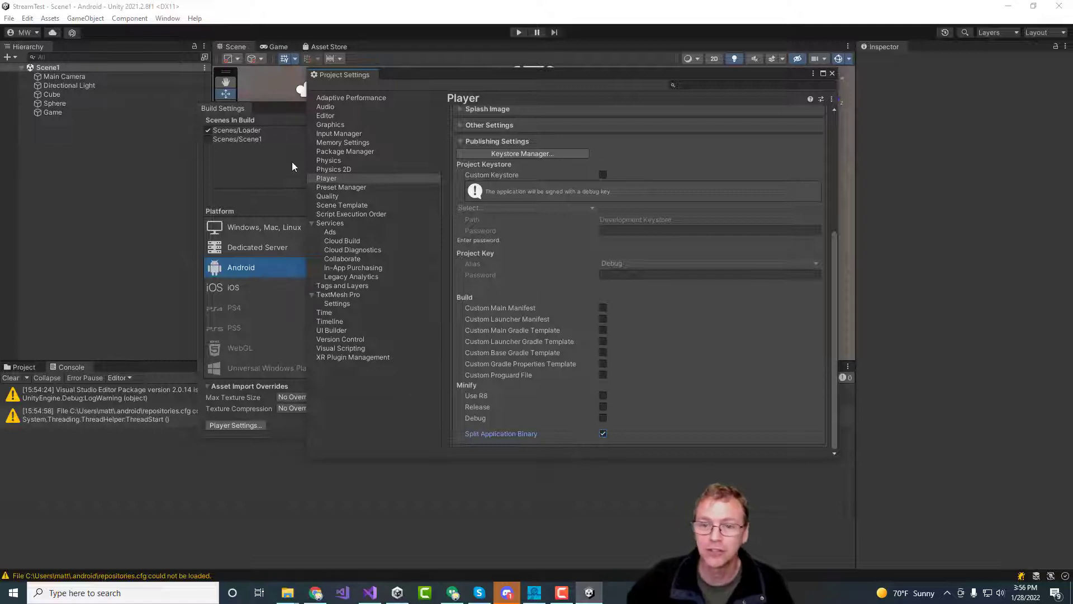
left_click(268, 107)
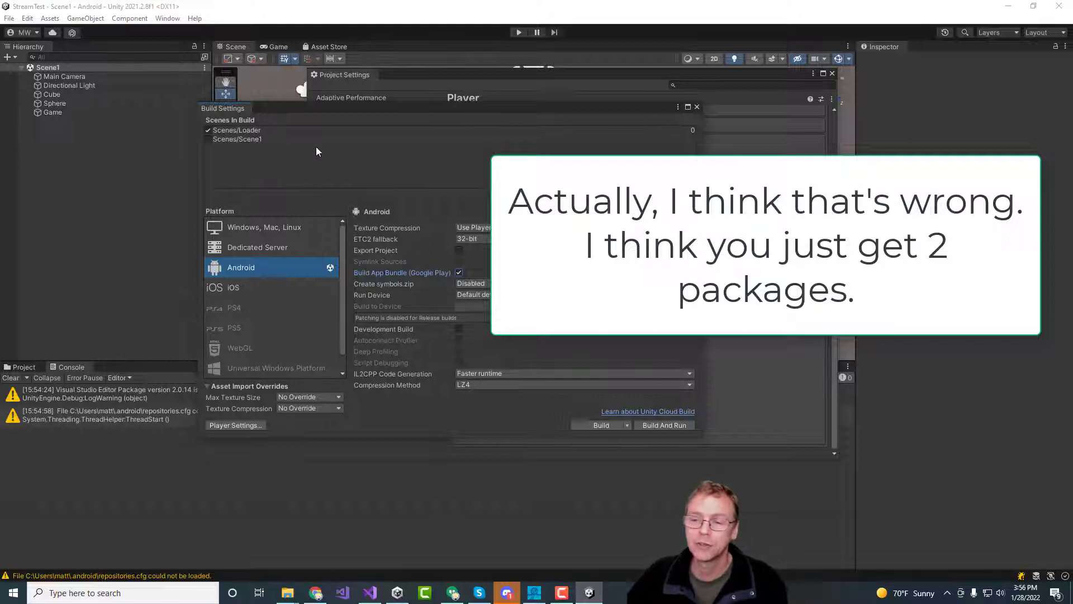
left_click(696, 107)
left_click(831, 74)
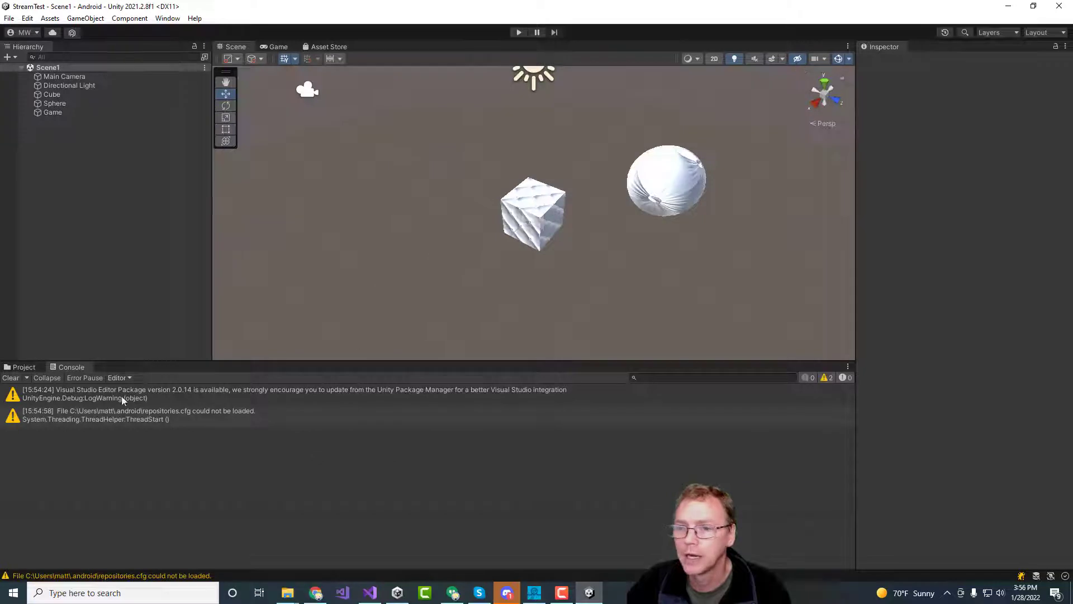
- Open the project's StreamingAssets folder and inspect the scene1 bundle file
left_click(24, 366)
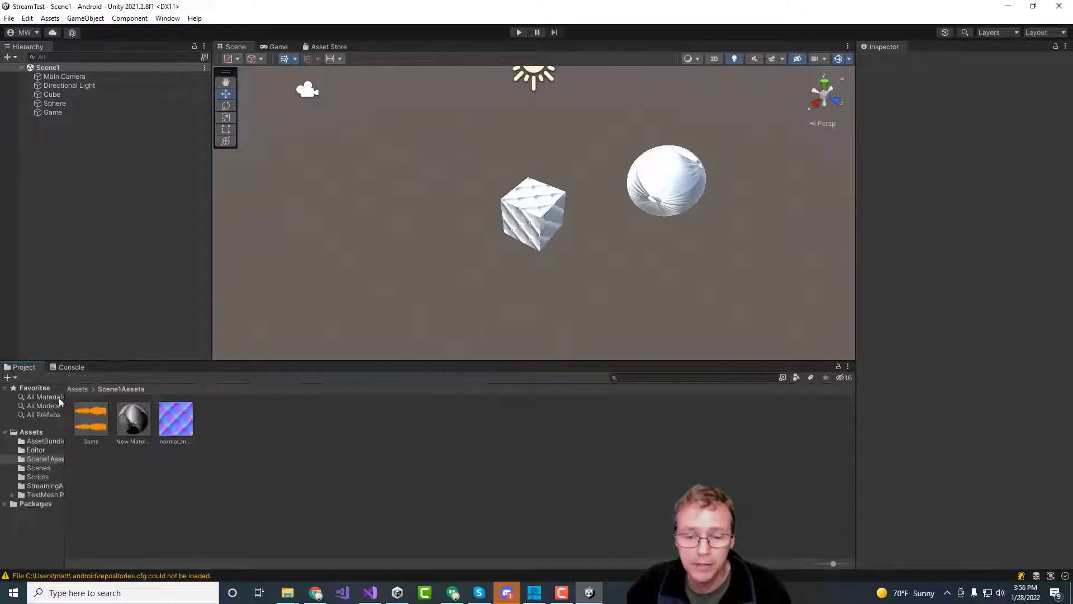
left_click(39, 486)
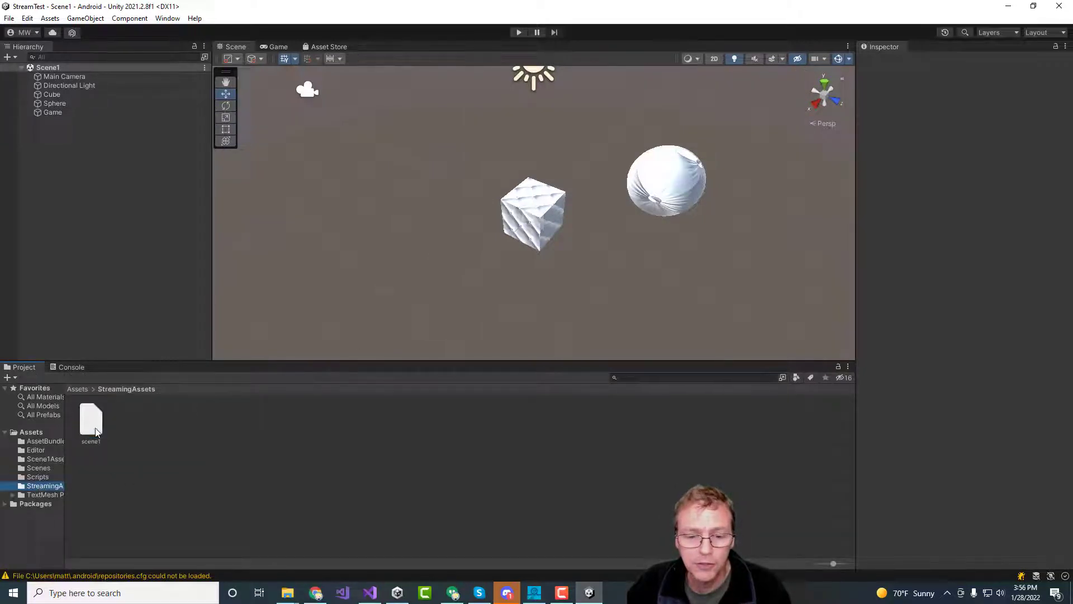
left_click(91, 420)
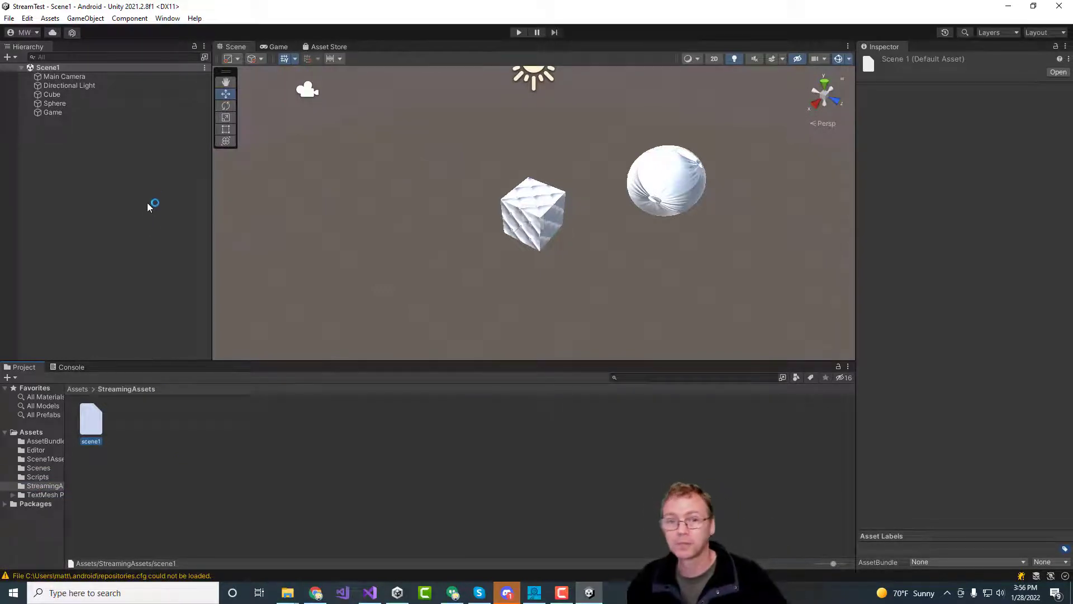
- Open the CreateAssetBundles script from the Editor folder in Visual Studio and examine the activeBuildTarget argument of BuildAssetBundles
left_click(45, 449)
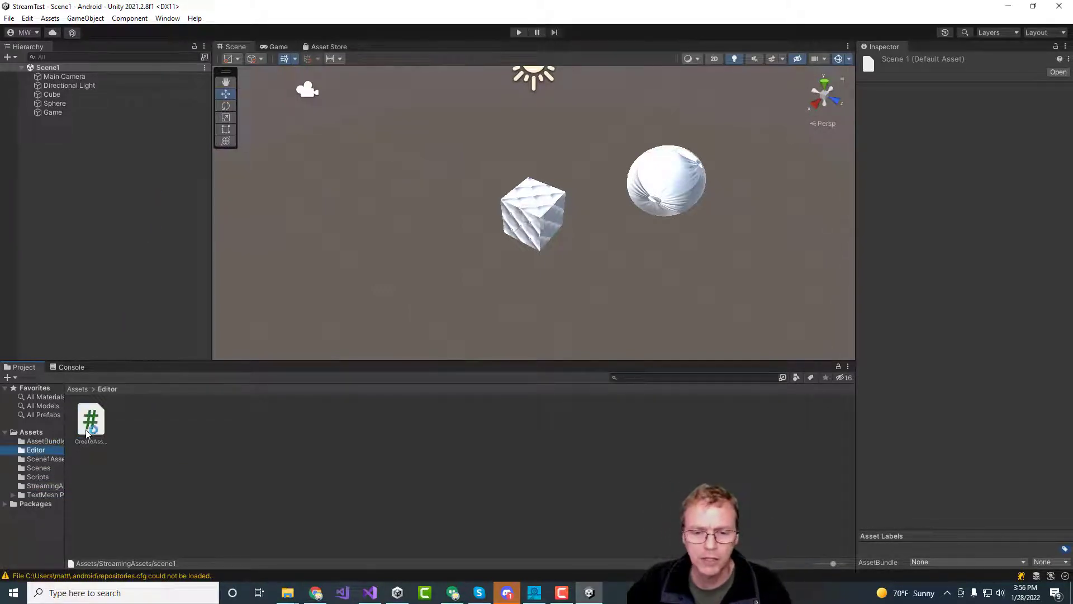
double_click(88, 427)
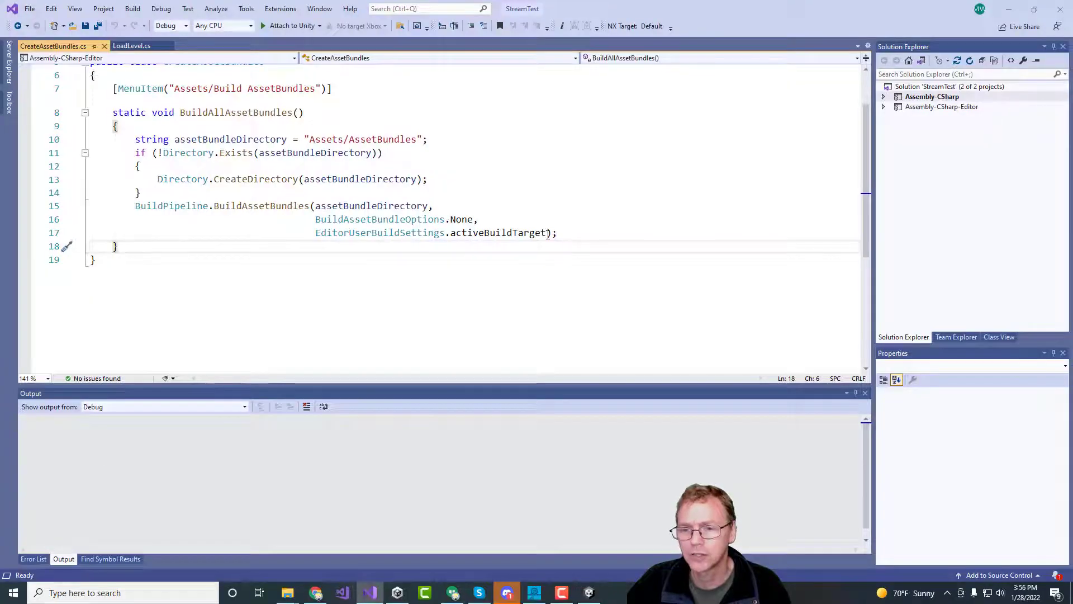
left_click(474, 233)
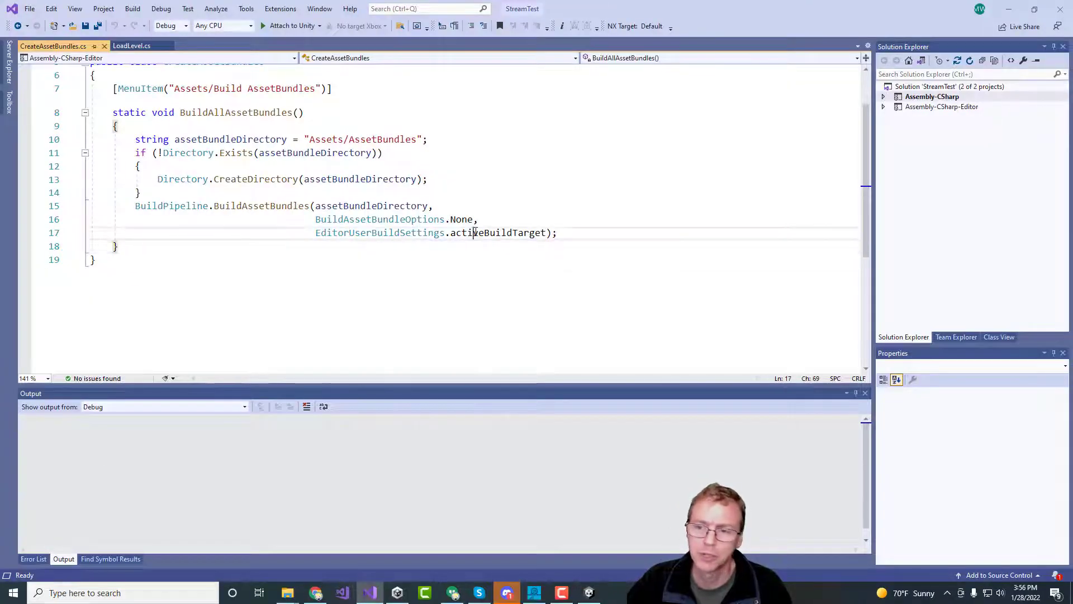
double_click(474, 232)
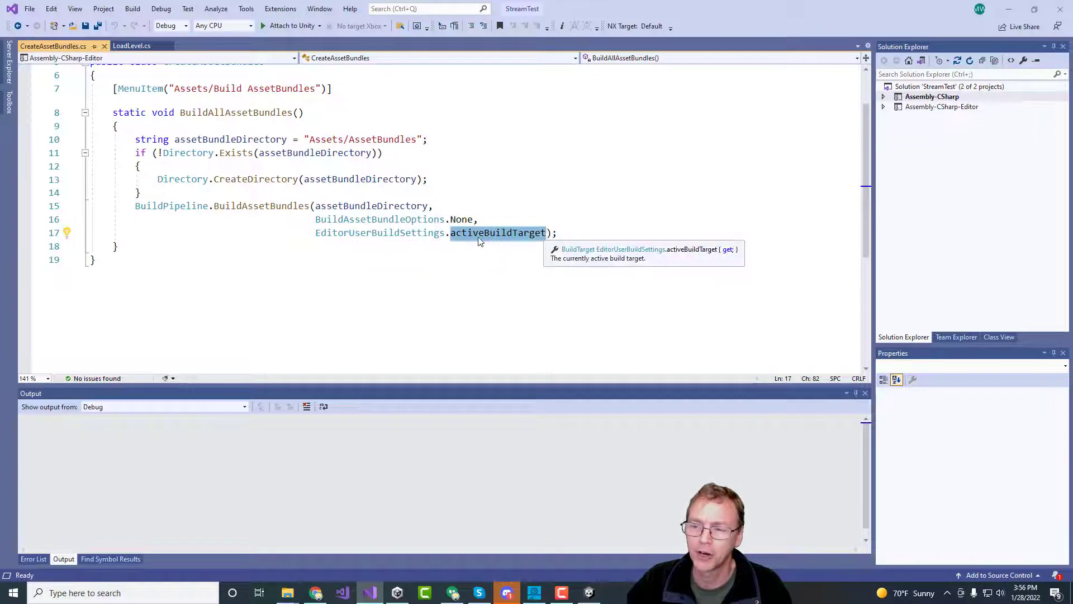
left_click(449, 246)
left_click_drag(315, 232, 553, 234)
left_click(523, 248)
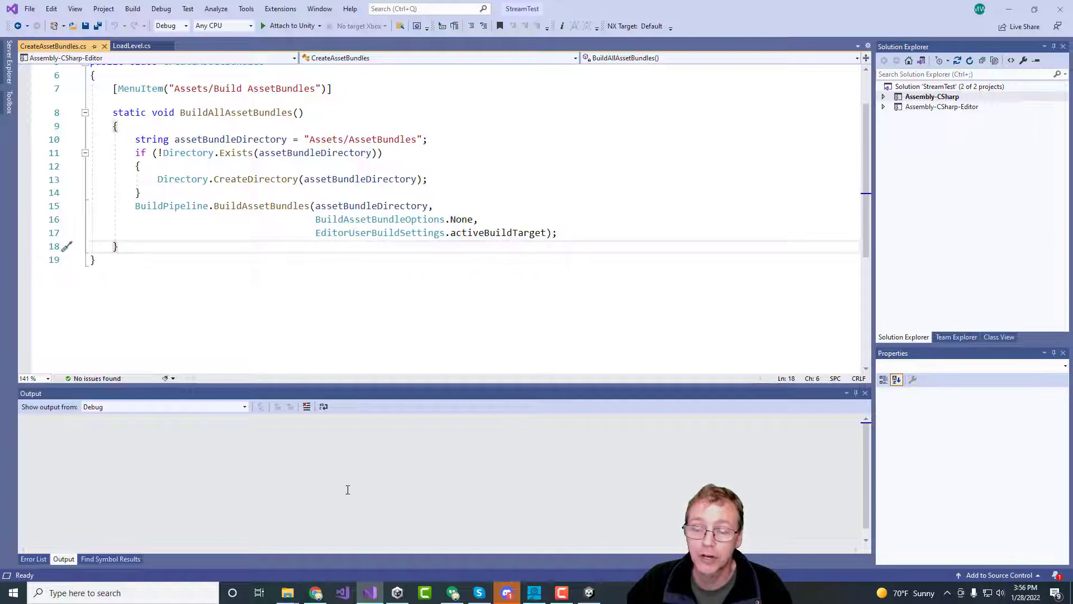
- Switch back to Unity and check the active platform in the build settings, then close them
left_click(590, 592)
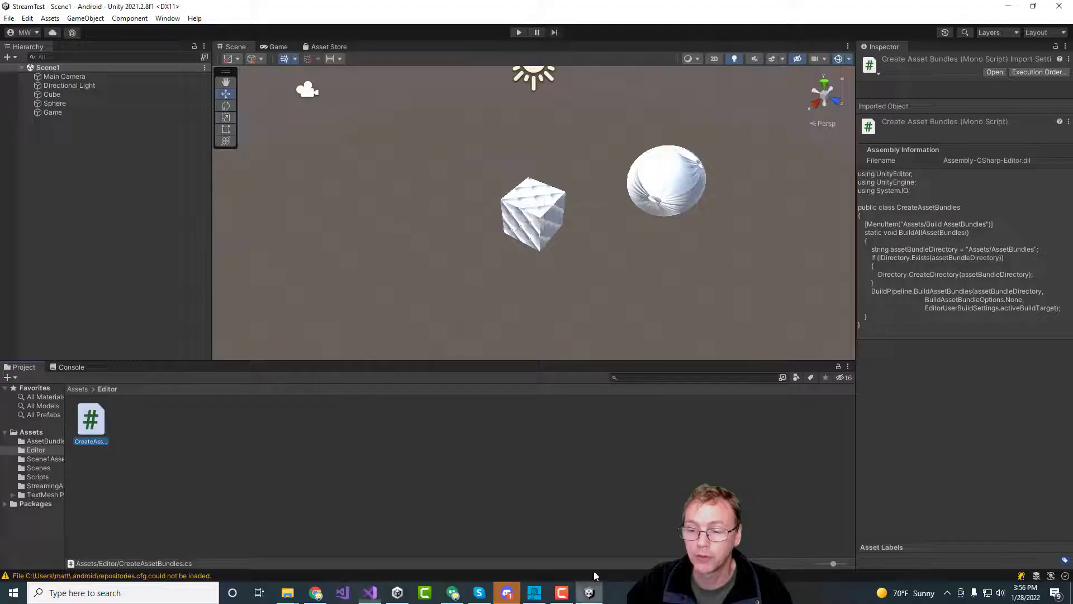
left_click(9, 18)
left_click(48, 154)
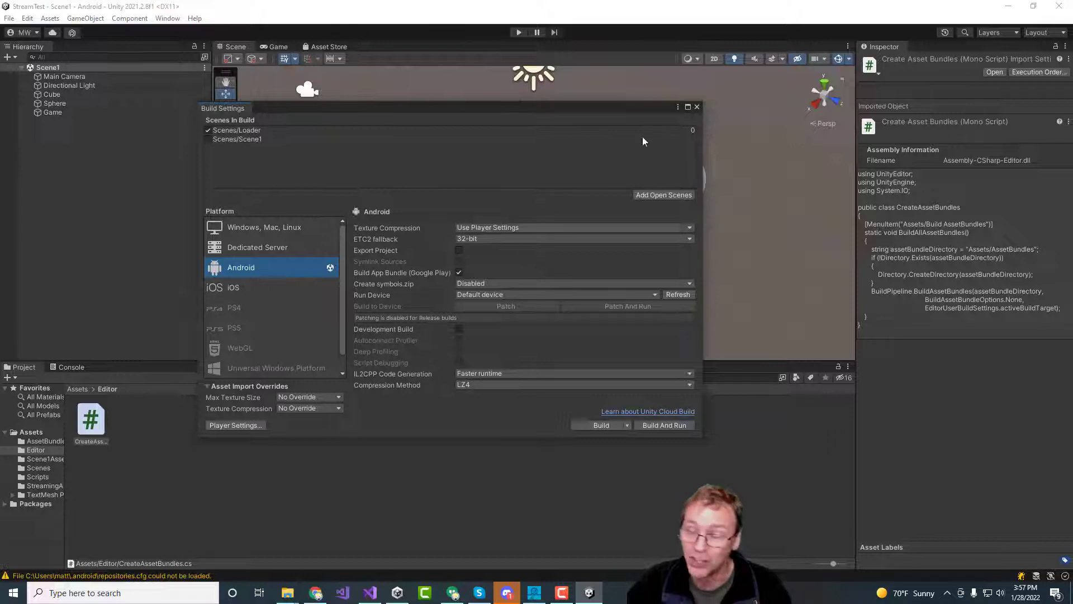
left_click(696, 106)
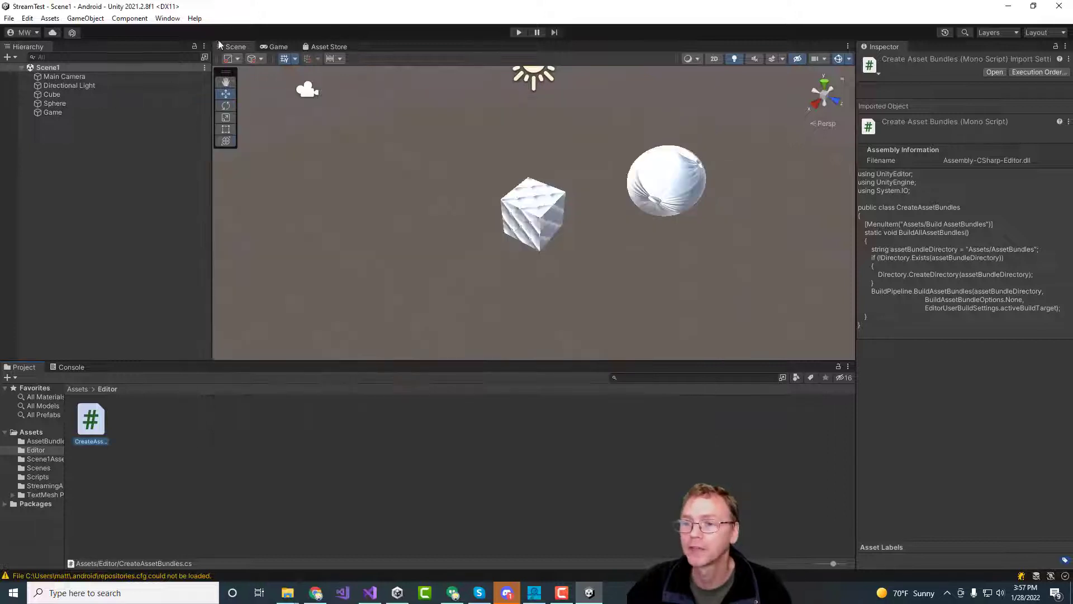
- Build the AssetBundles and move the new scene1 file from AssetBundles into StreamingAssets, replacing the existing file, then return to Unity
left_click(50, 18)
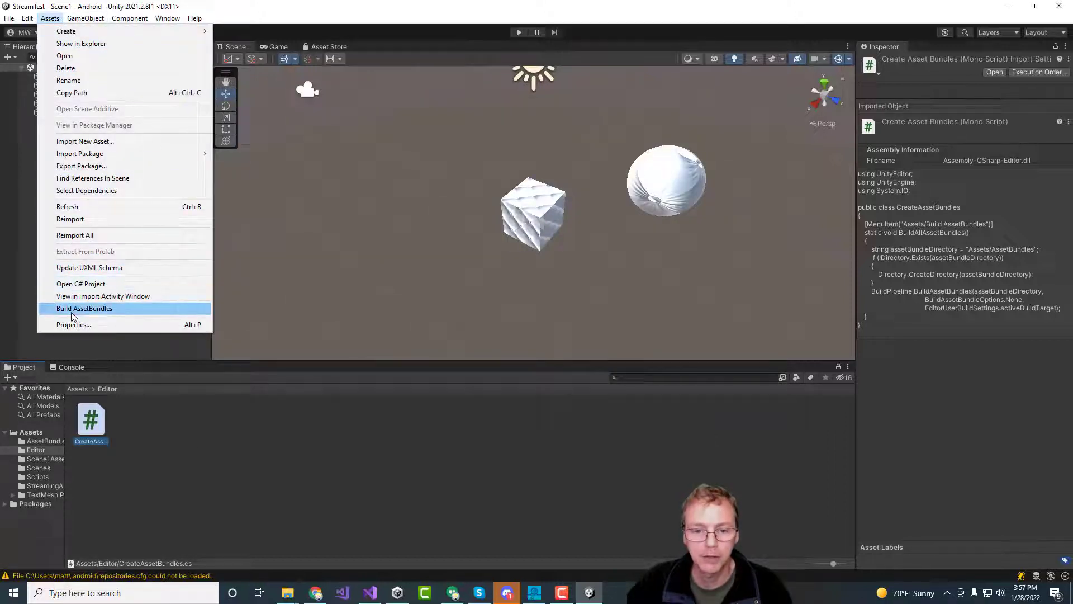
left_click(72, 309)
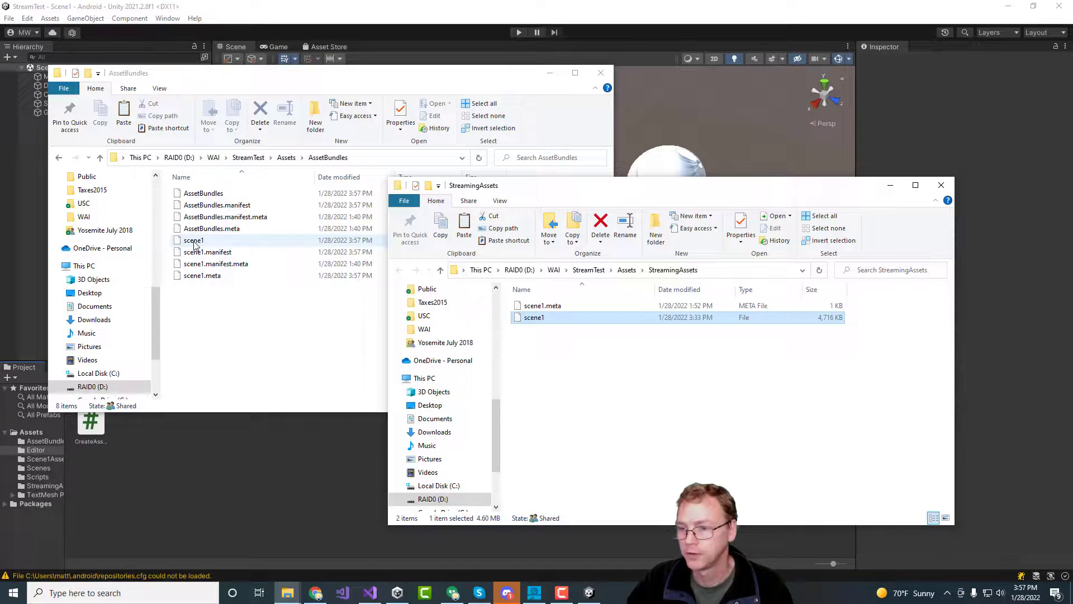
left_click_drag(194, 241, 585, 415)
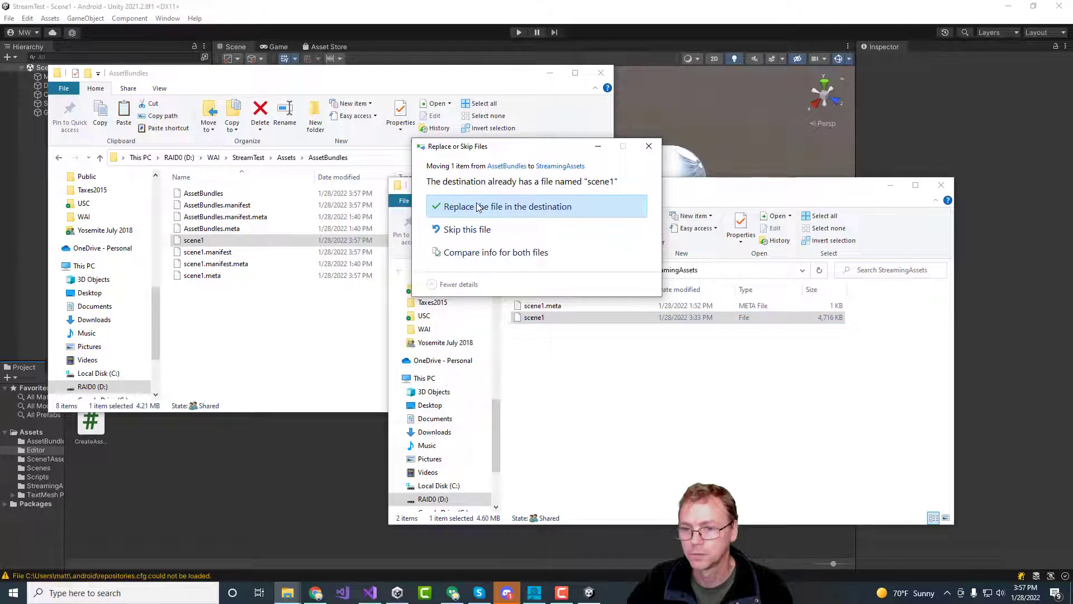
left_click(510, 206)
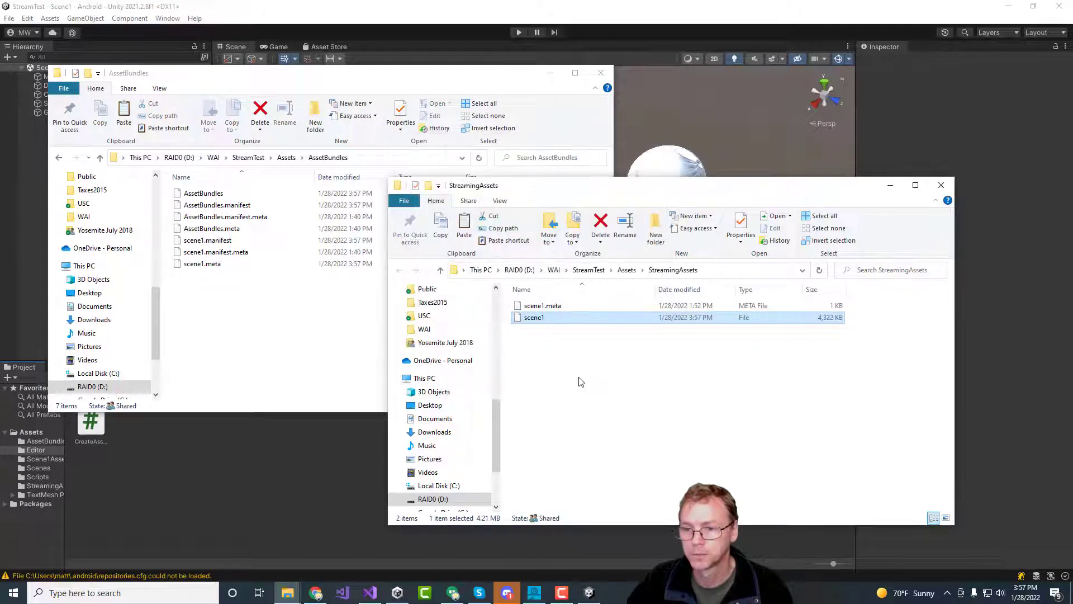
left_click(542, 4)
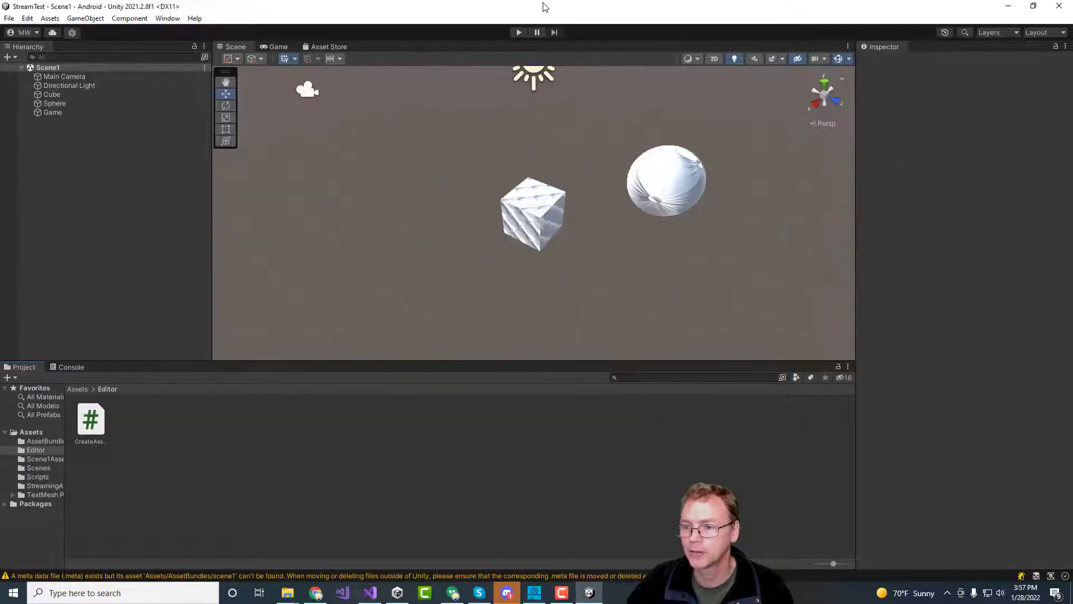
- Start an Android build from the build settings and create a BuildAndroid folder inside StreamTest as its destination
left_click(9, 18)
left_click(41, 154)
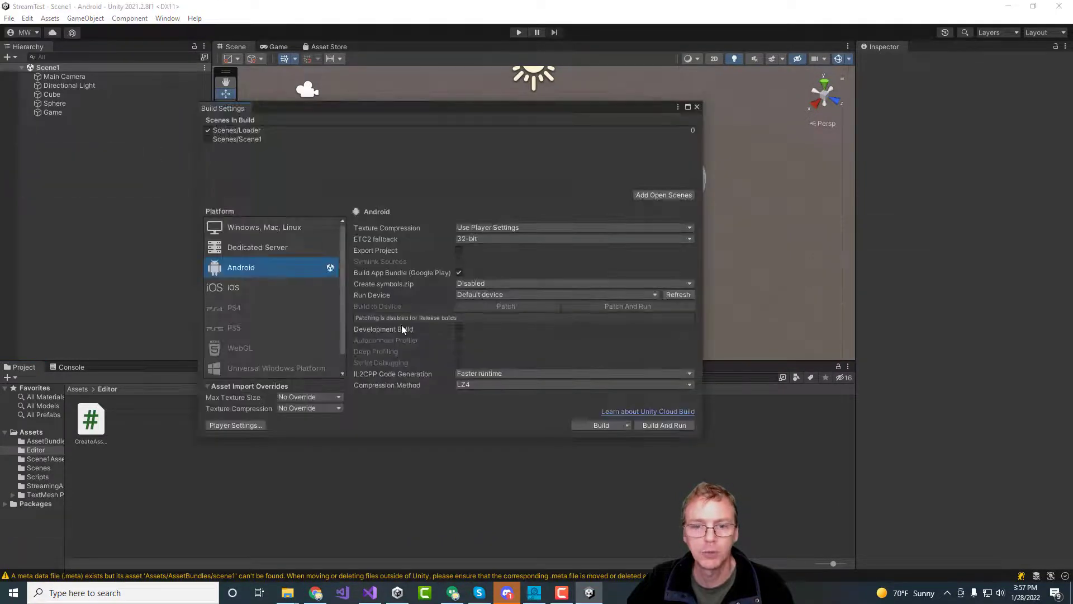
left_click(595, 425)
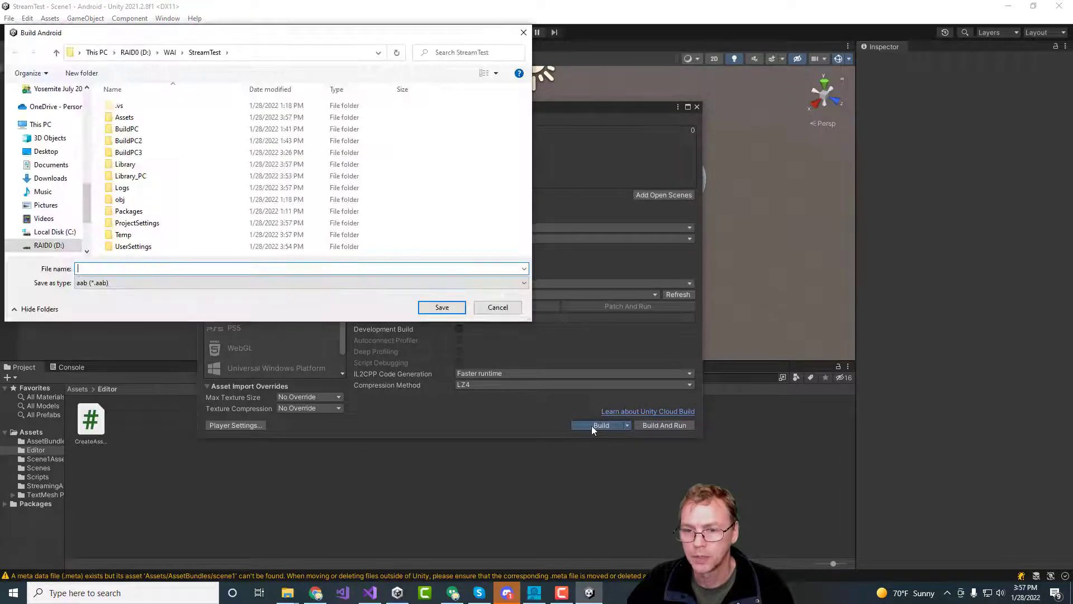
left_click(88, 74)
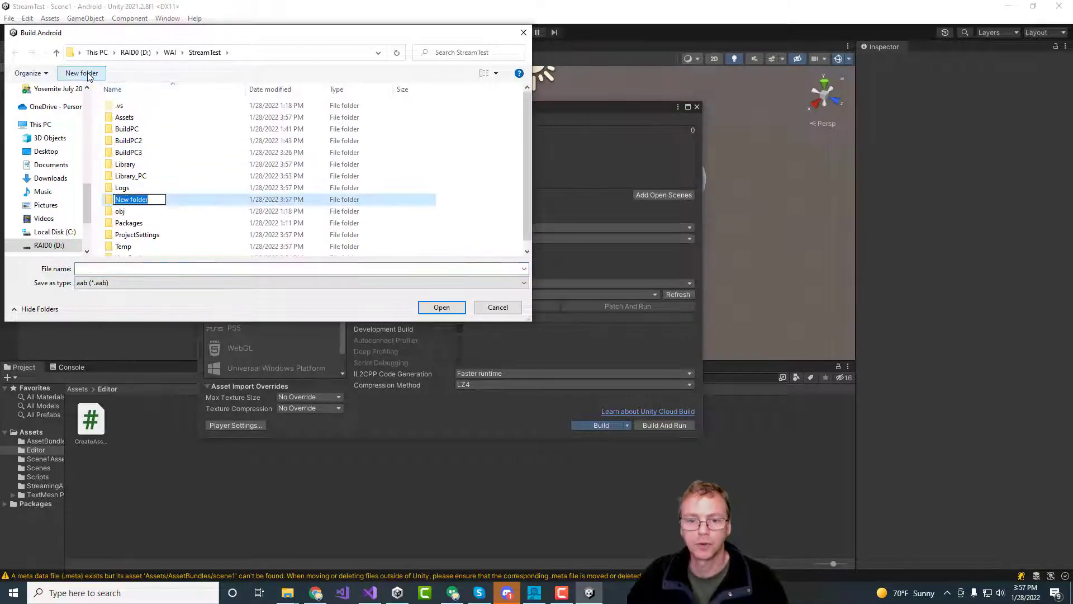
type("BuildAndroid")
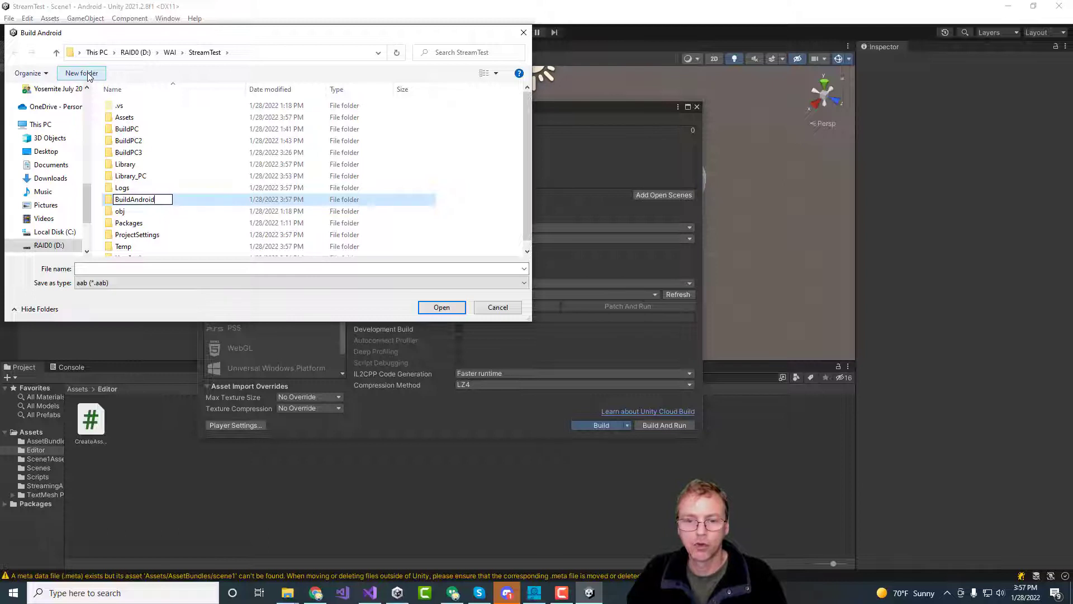
key("Return")
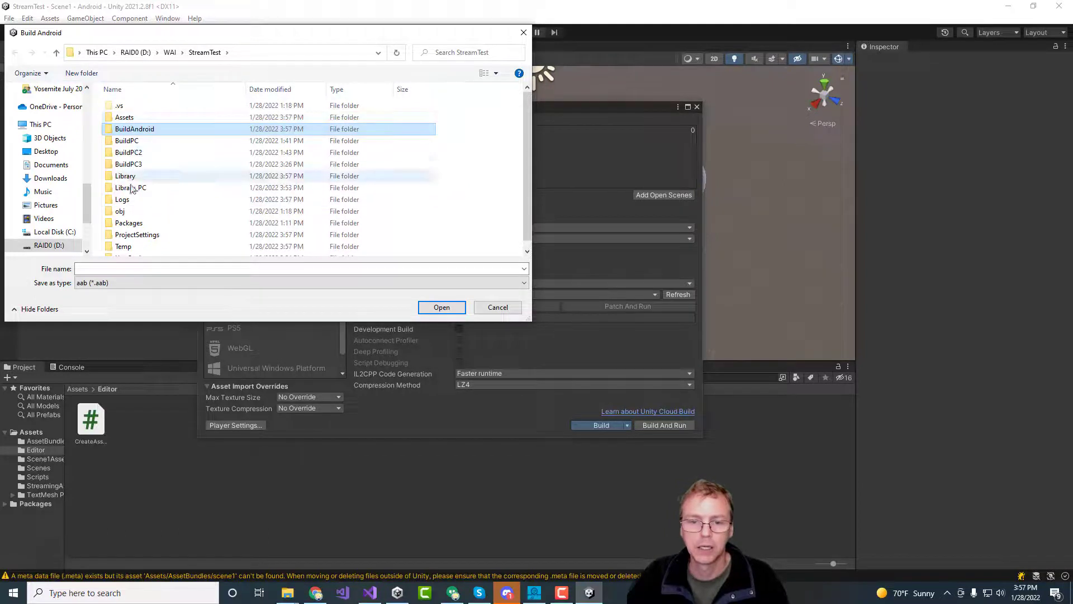
double_click(137, 131)
- Name the app bundle StreamTest220108a and save it in BuildAndroid to run the build
left_click(93, 269)
type("StreamTest")
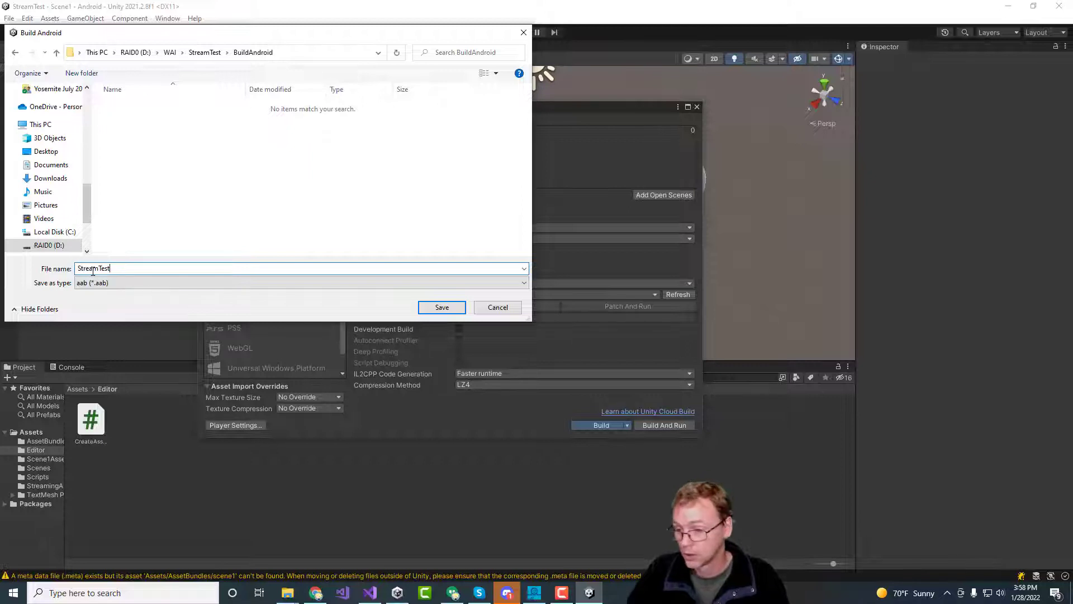
type("012")
key("BackSpace")
key("BackSpace")
key("BackSpace")
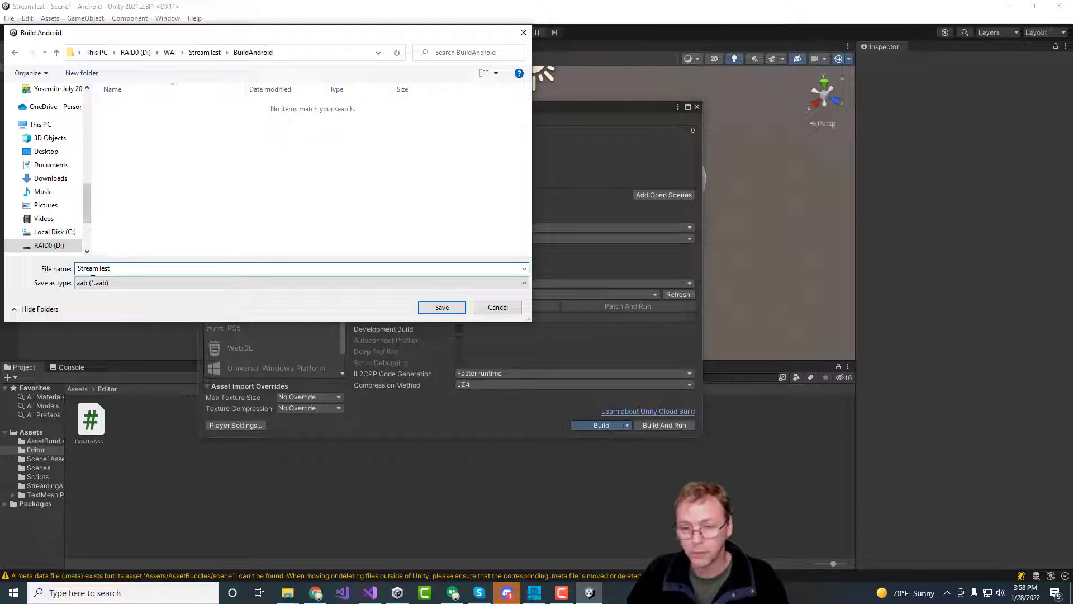
type("220108a")
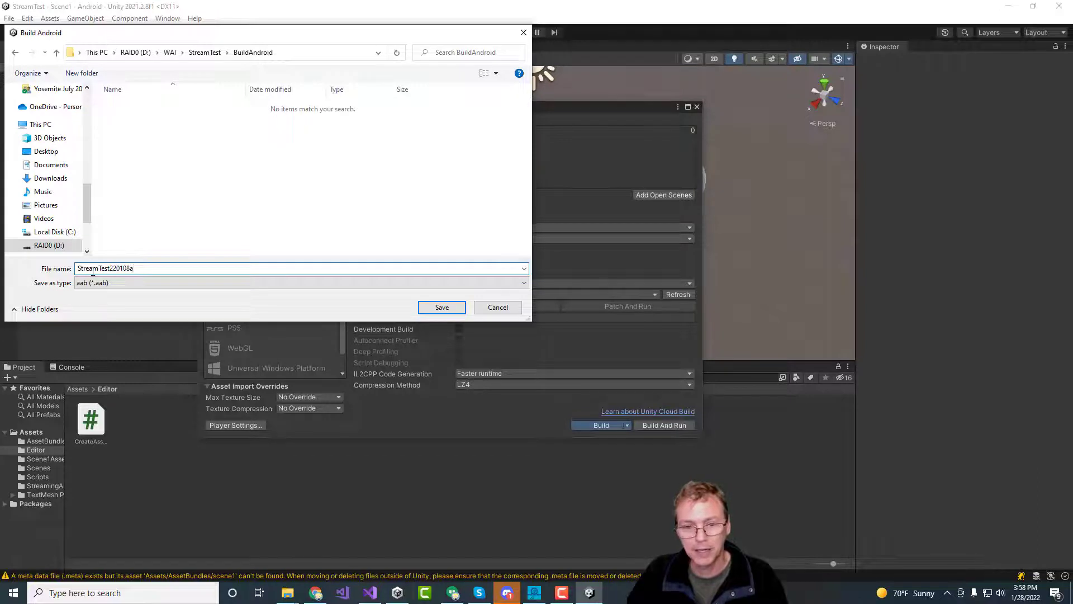
key("Return")
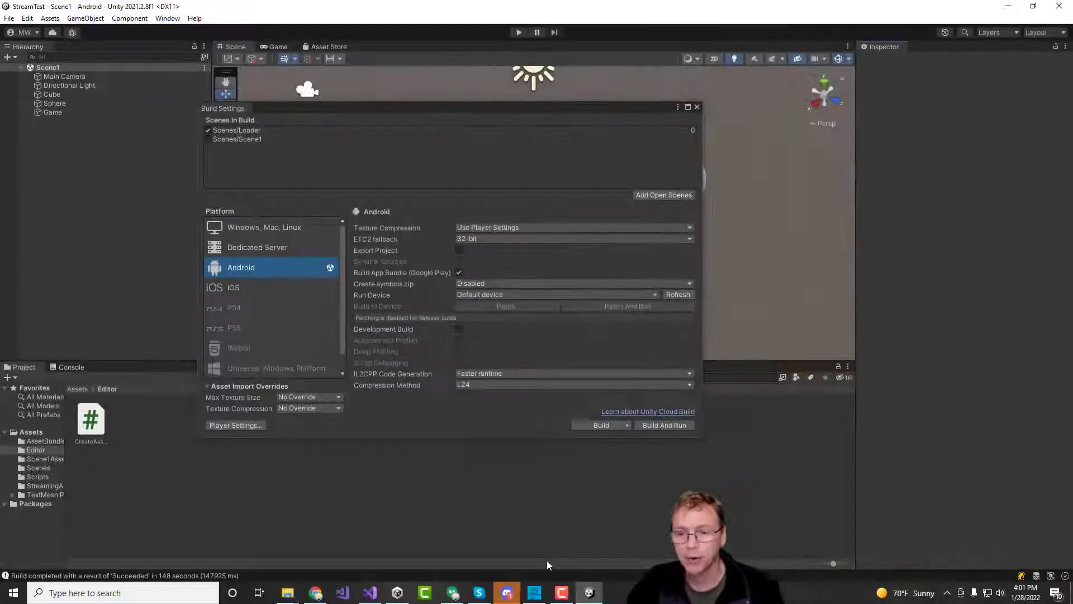
- Switch to the BuildAndroid folder in File Explorer and open StreamTest220108a.aab as an archive in 7-Zip
mouse_move(285, 595)
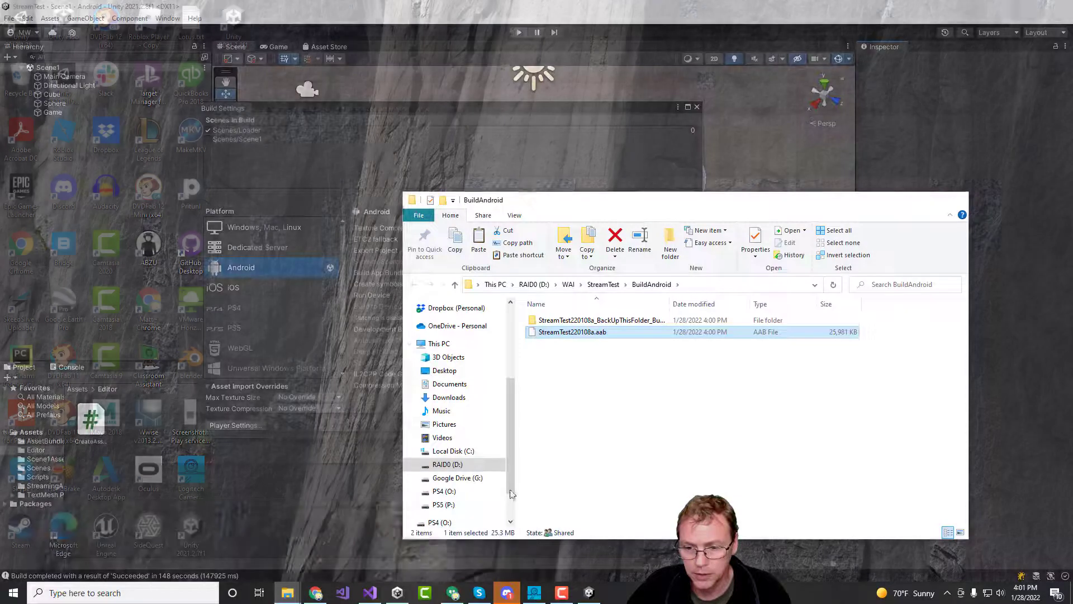
left_click(492, 545)
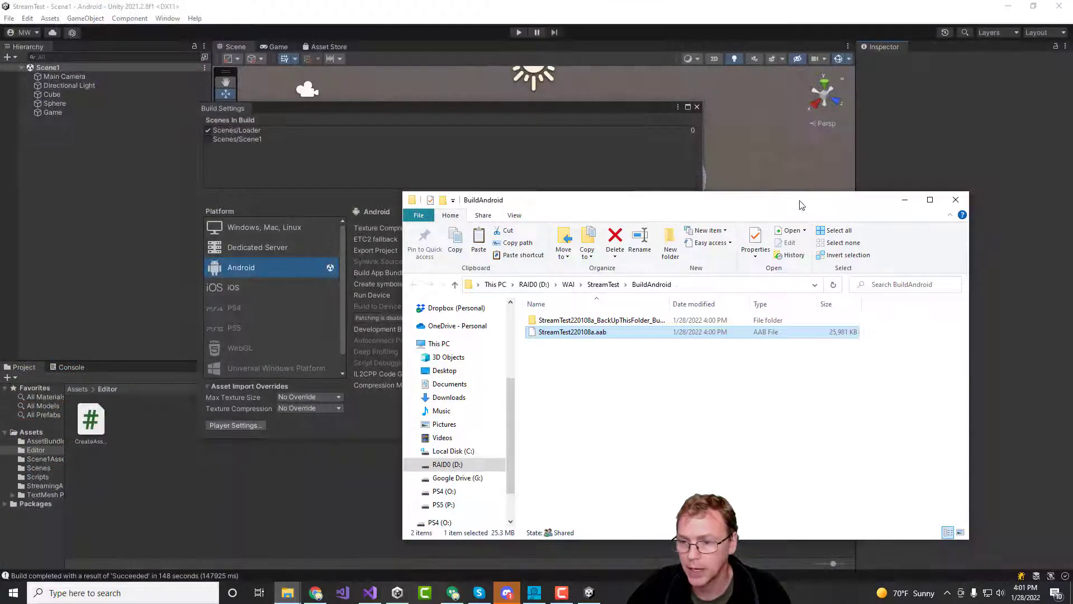
left_click_drag(798, 203, 602, 144)
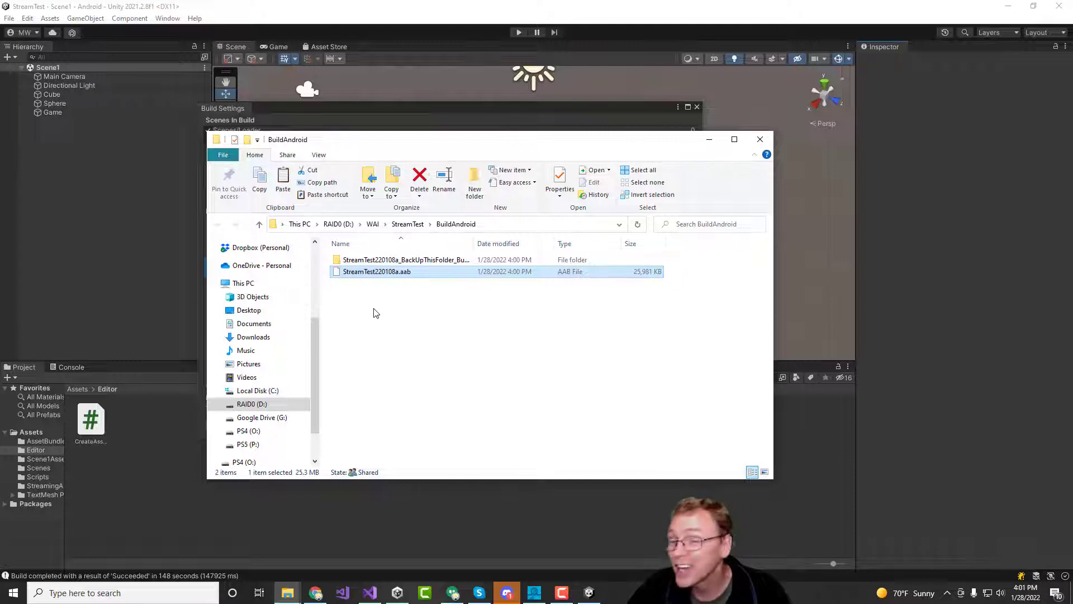
right_click(398, 274)
mouse_move(424, 306)
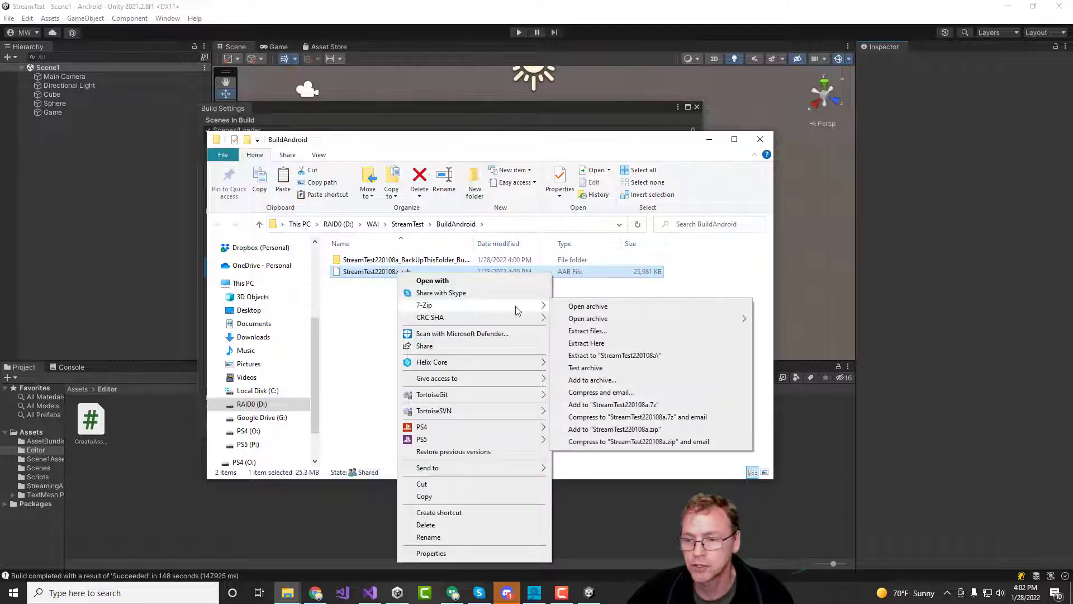
left_click(587, 306)
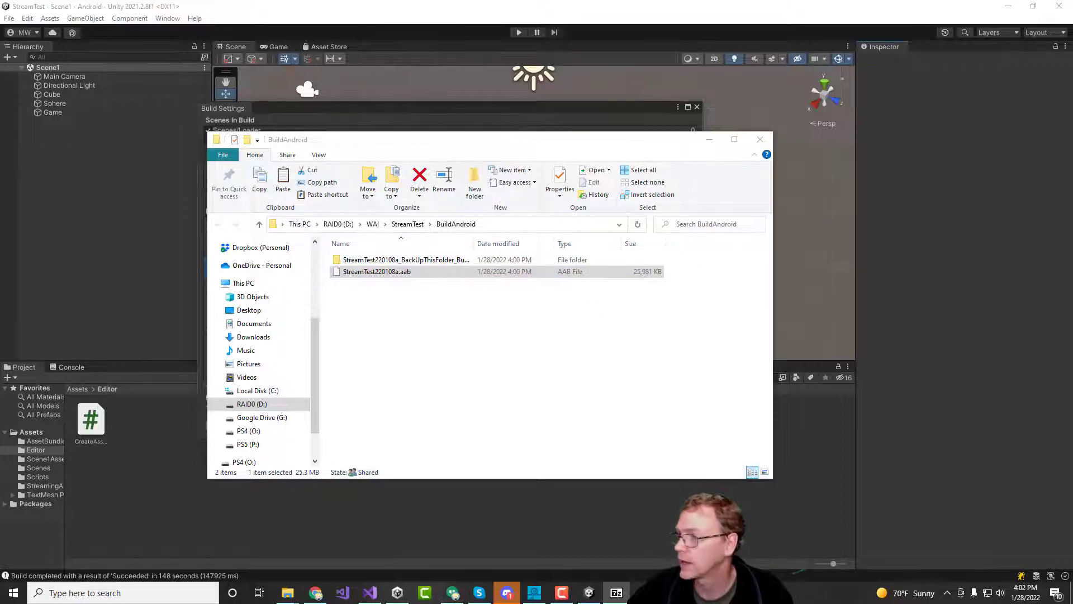
left_click_drag(623, 109, 540, 89)
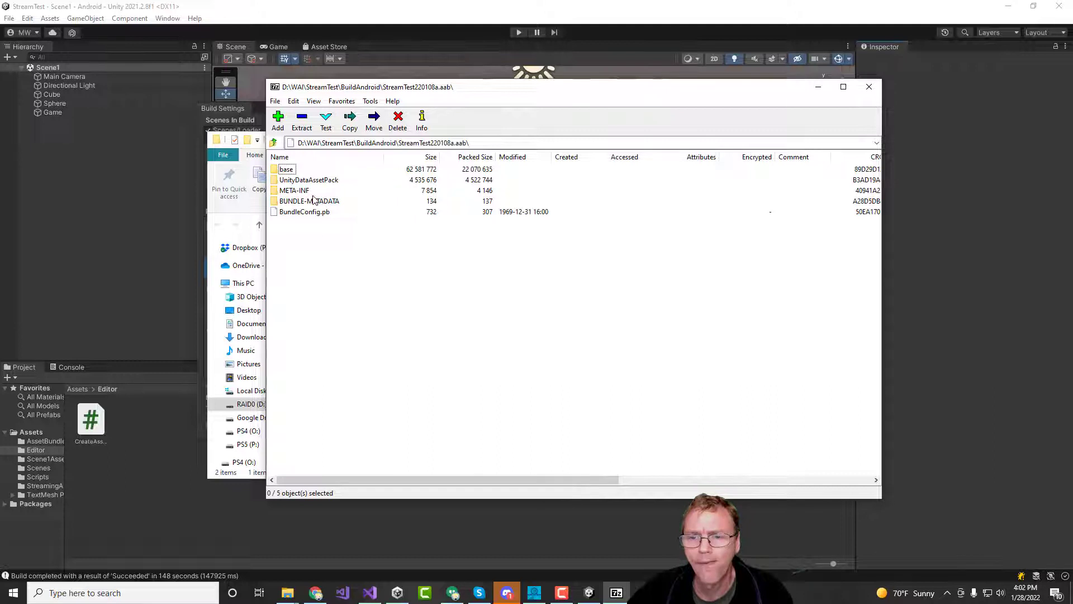
left_click_drag(526, 93, 447, 124)
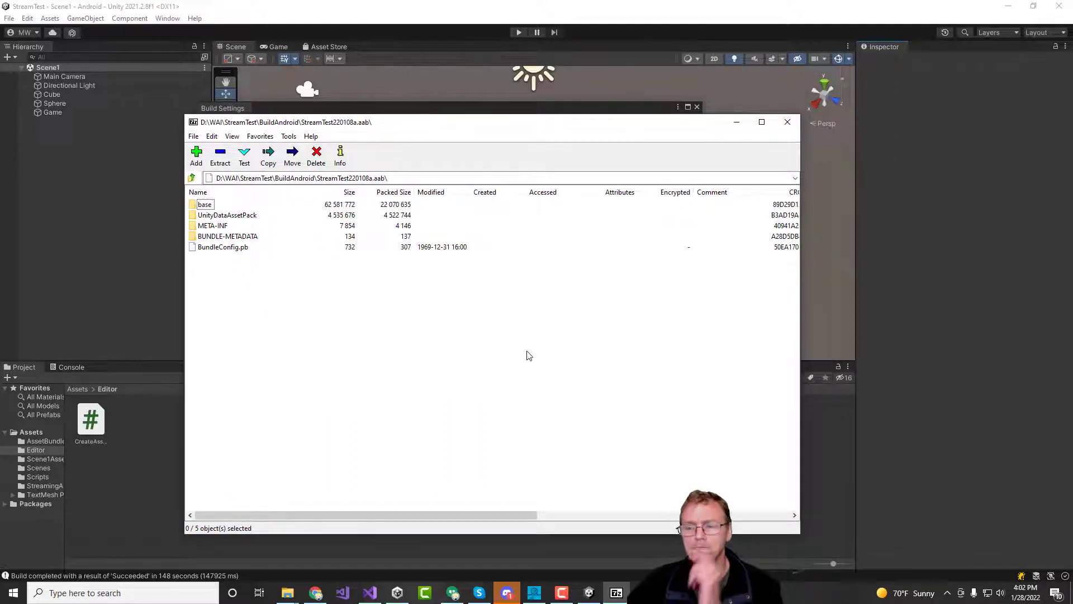
- Browse the archive to UnityDataAssetPack's assets folder and examine the scene1 file
left_click(204, 205)
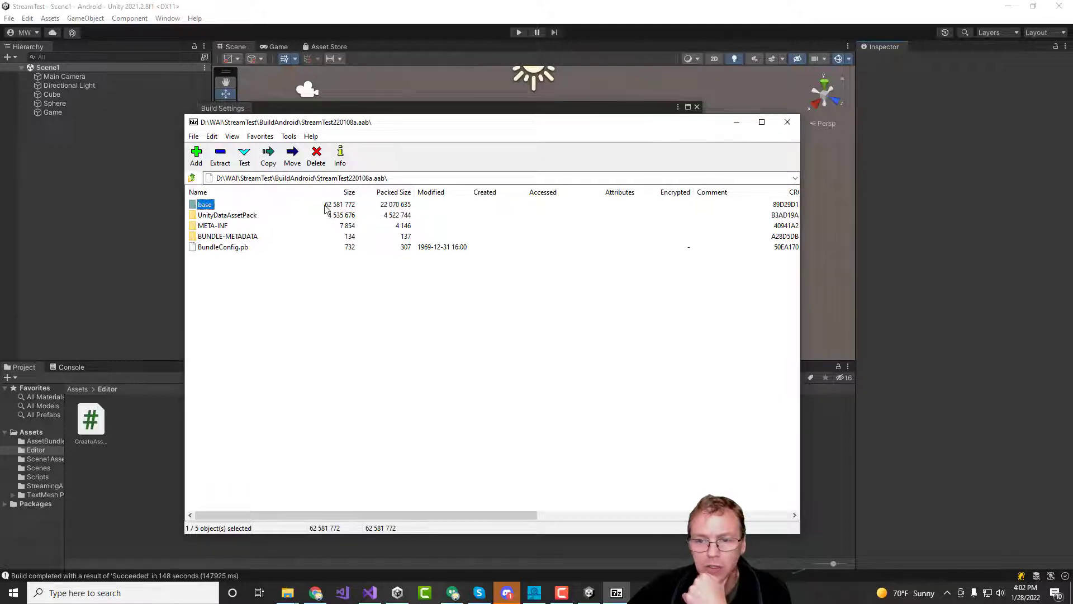
left_click(225, 218)
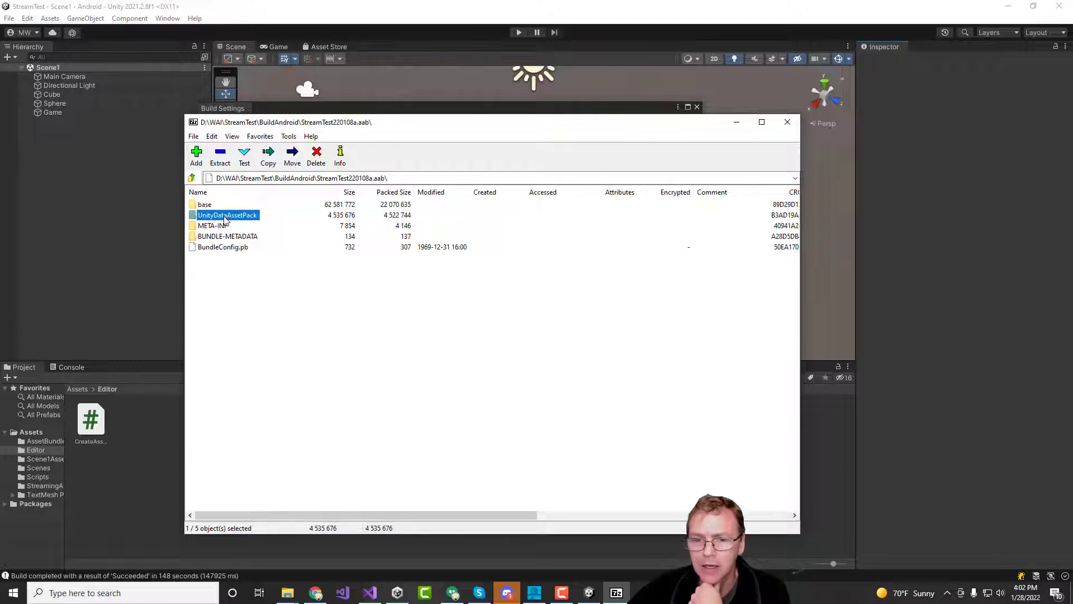
double_click(224, 218)
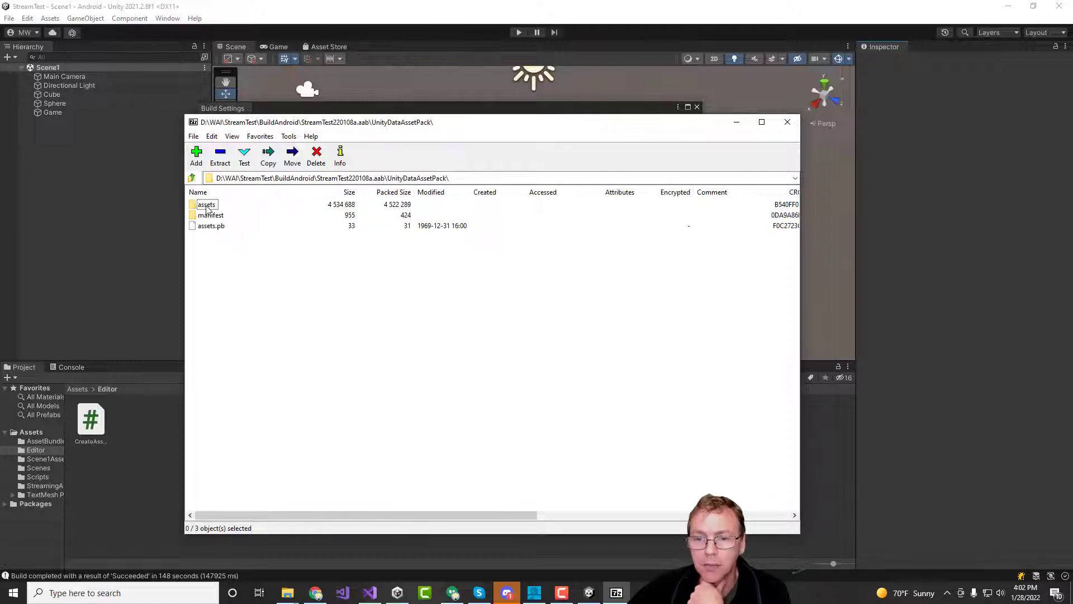
double_click(207, 206)
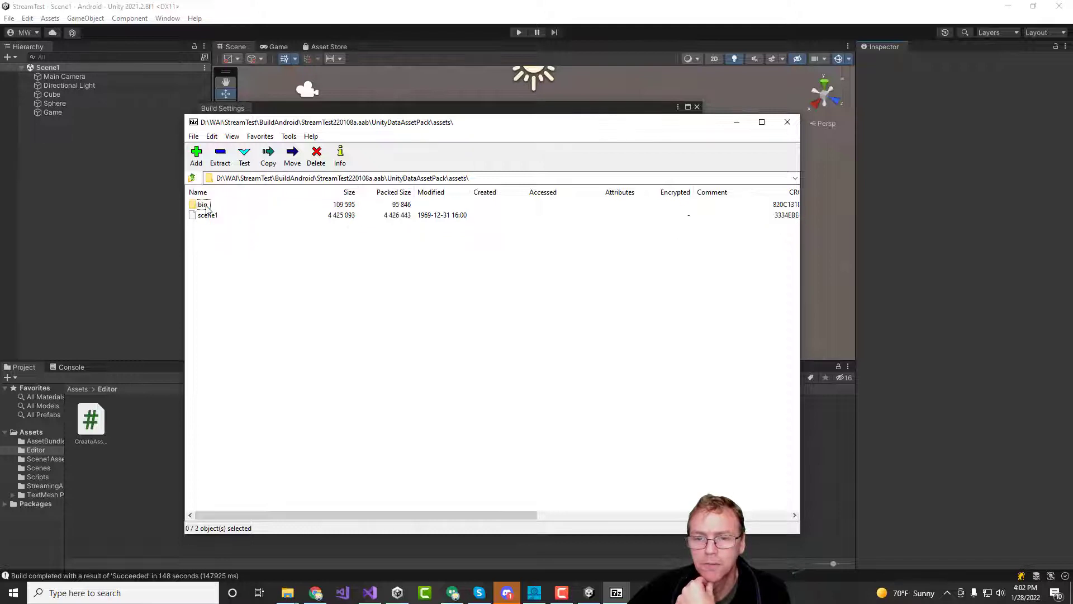
left_click(210, 217)
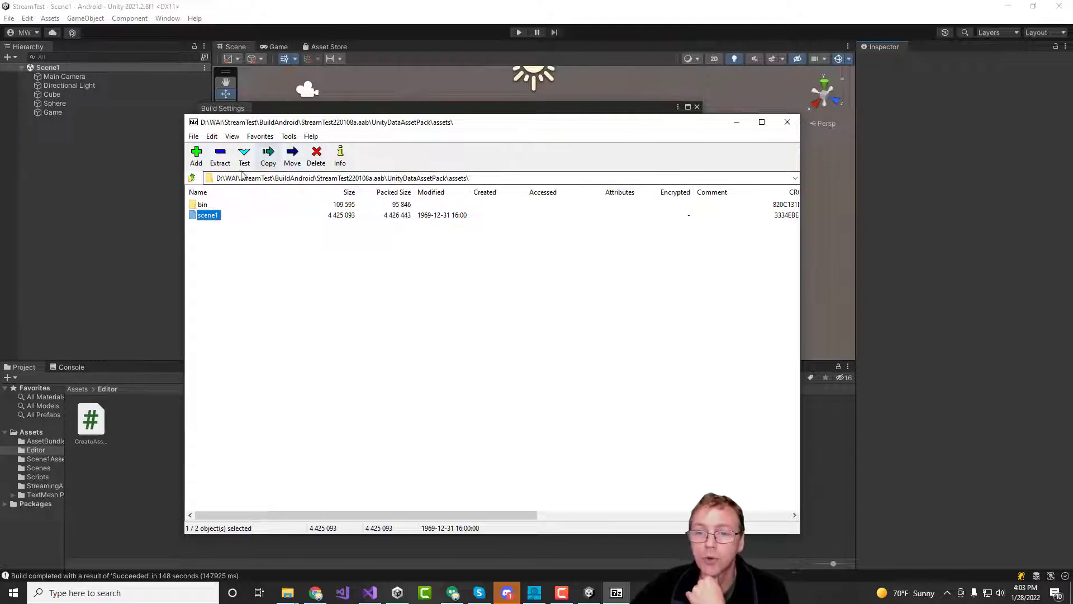
- Return to the root of StreamTest220108a.aab and examine the contents of base and its assets folder
left_click(192, 178)
left_click(192, 178)
left_click(191, 178)
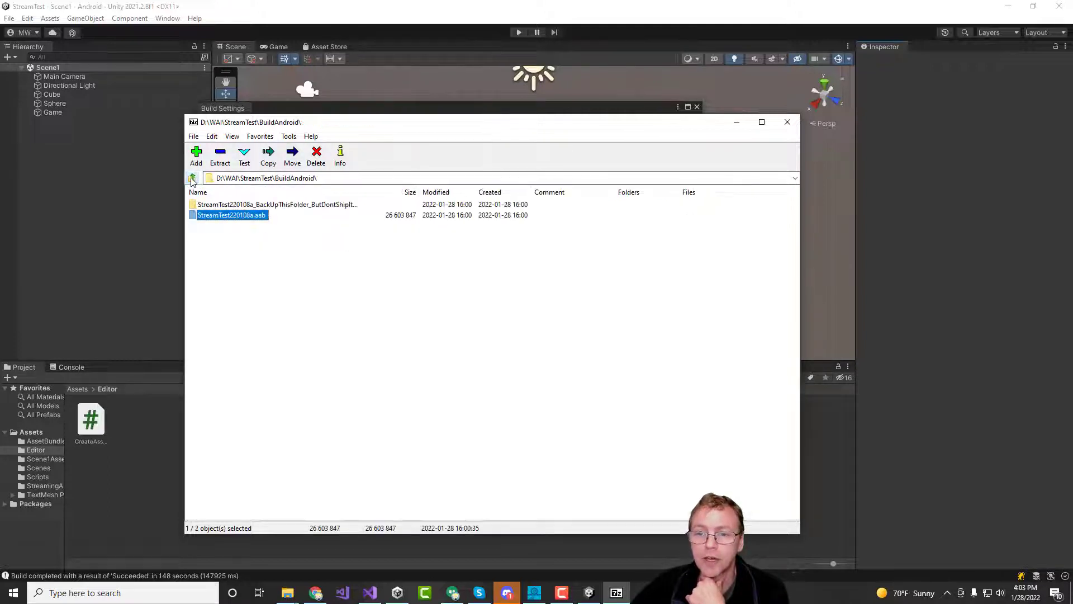
double_click(262, 216)
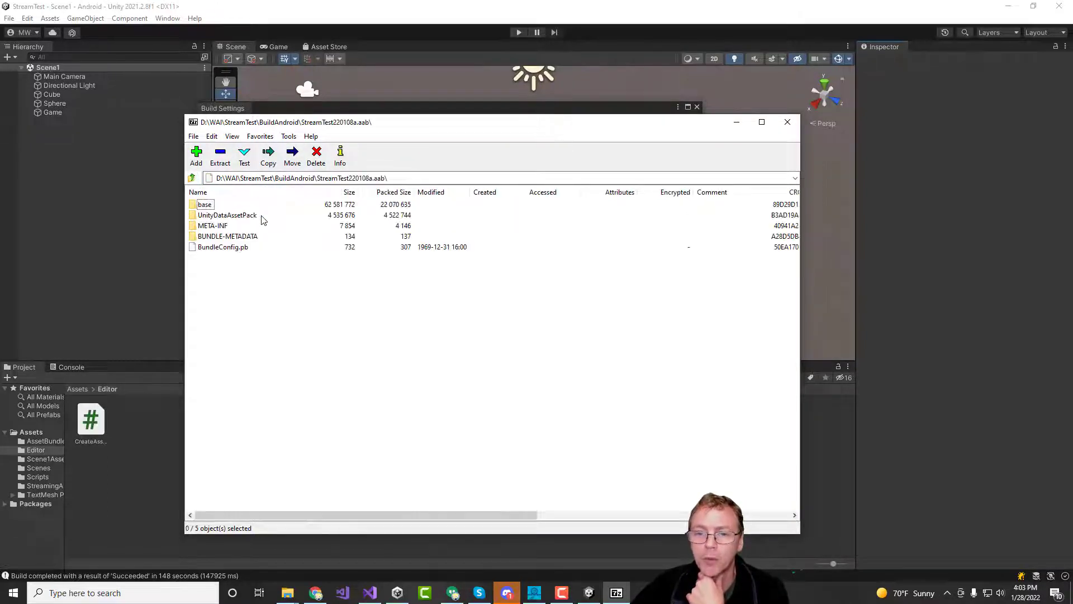
double_click(206, 205)
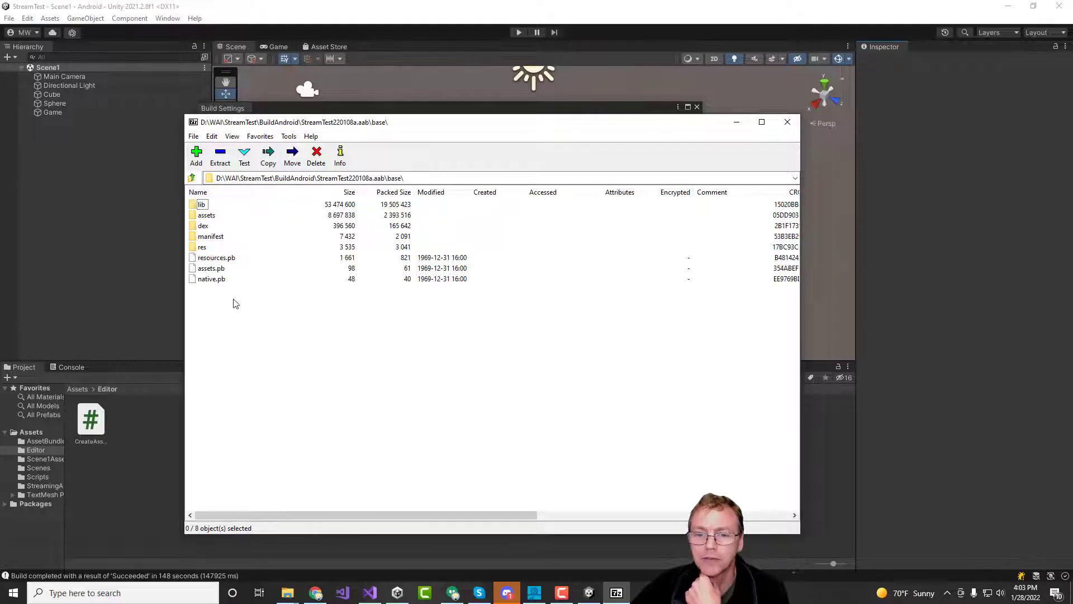
double_click(206, 215)
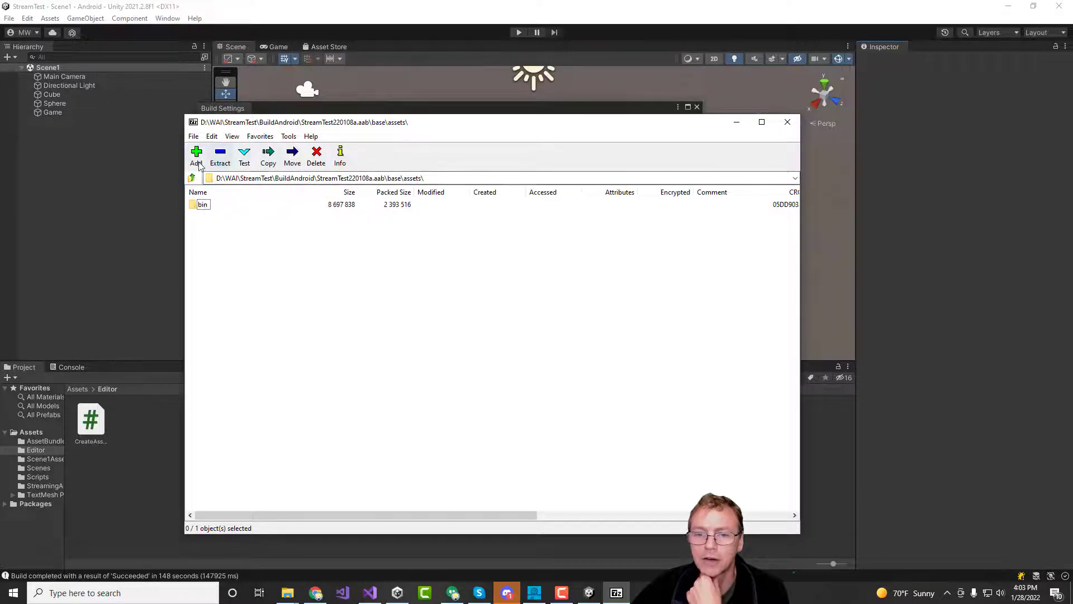
- Go back up to the archive root and reopen the UnityDataAssetPack folder
left_click(191, 177)
left_click(192, 178)
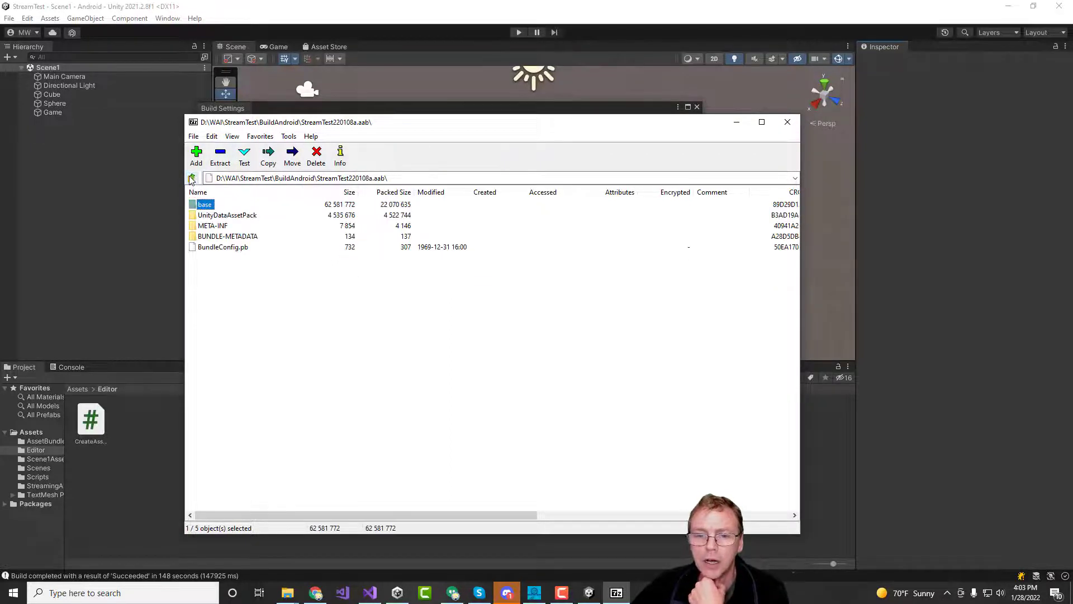
double_click(236, 217)
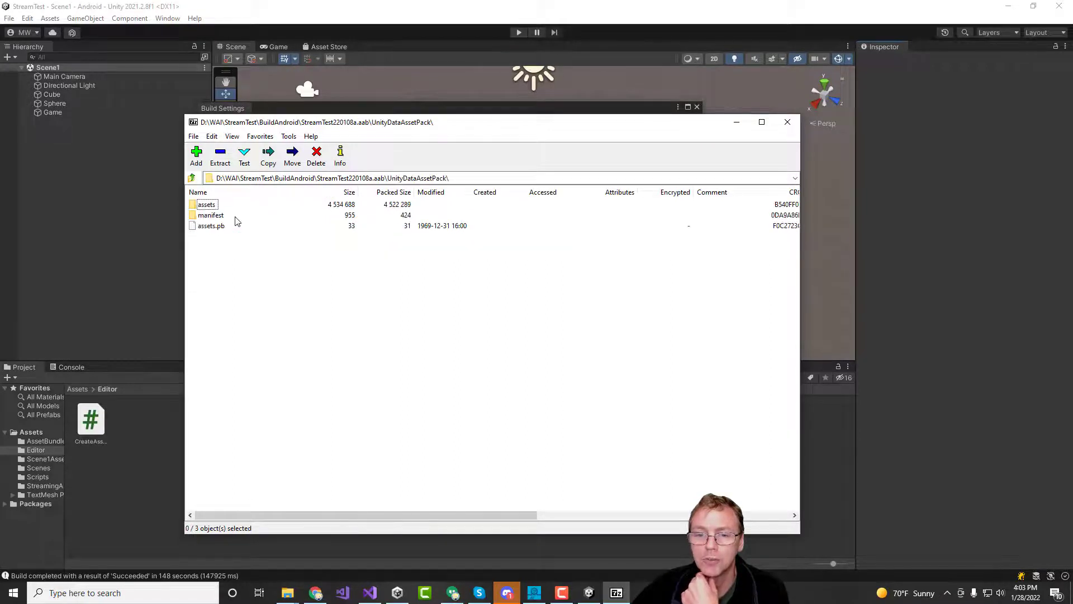